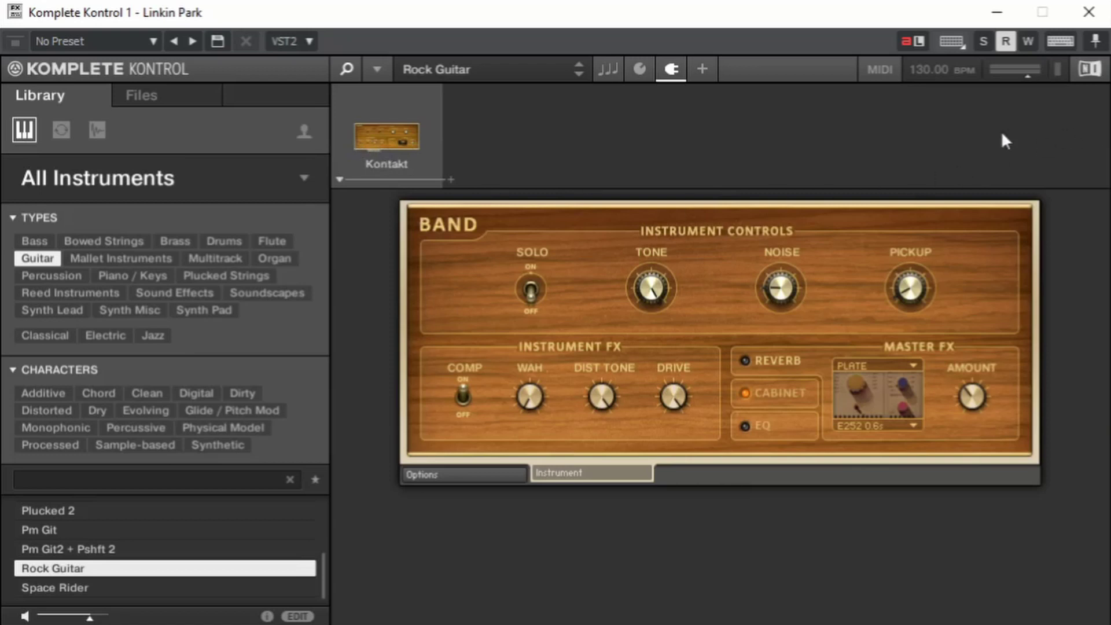
Load the Crazy Randy - Chorus amp preset after Kontakt, followed by the Distorted Guitar dynamics preset
click(500, 166)
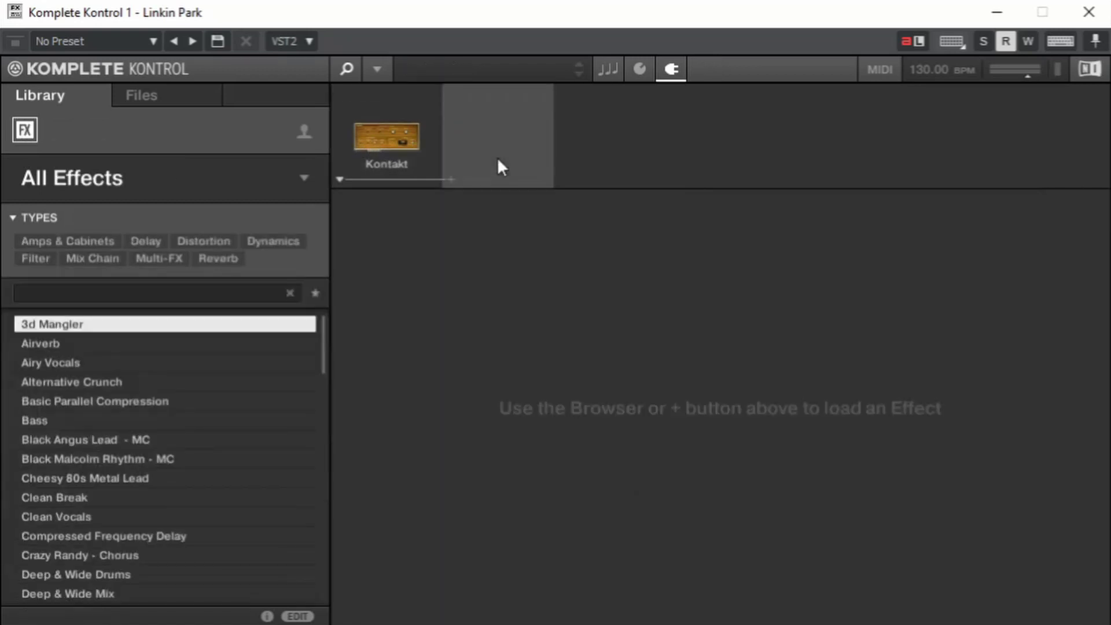
click(88, 242)
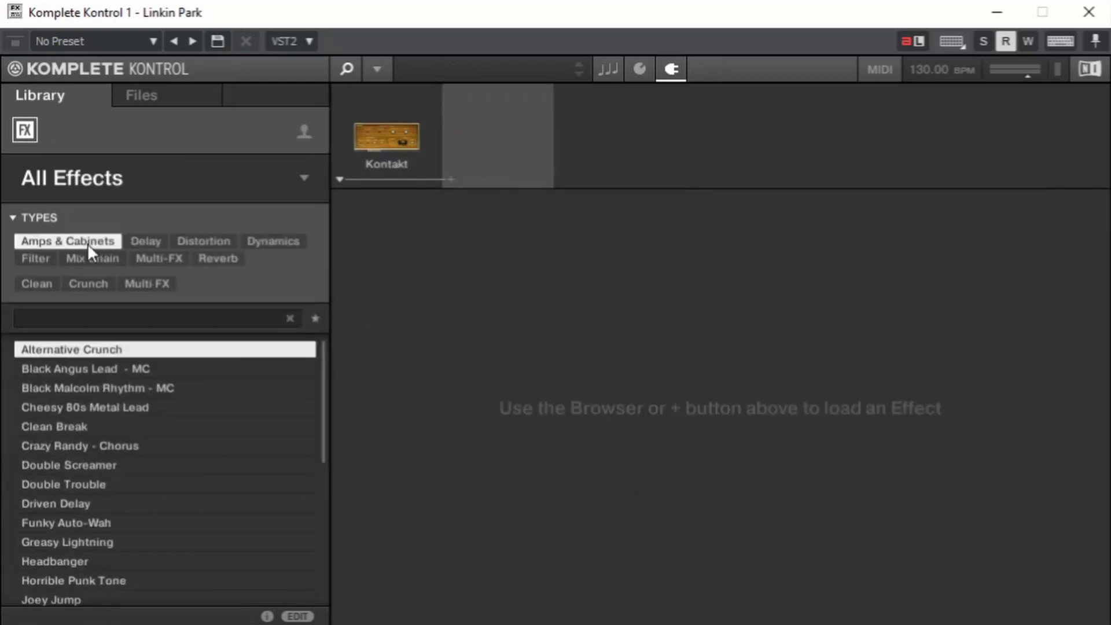
double_click(90, 445)
click(273, 241)
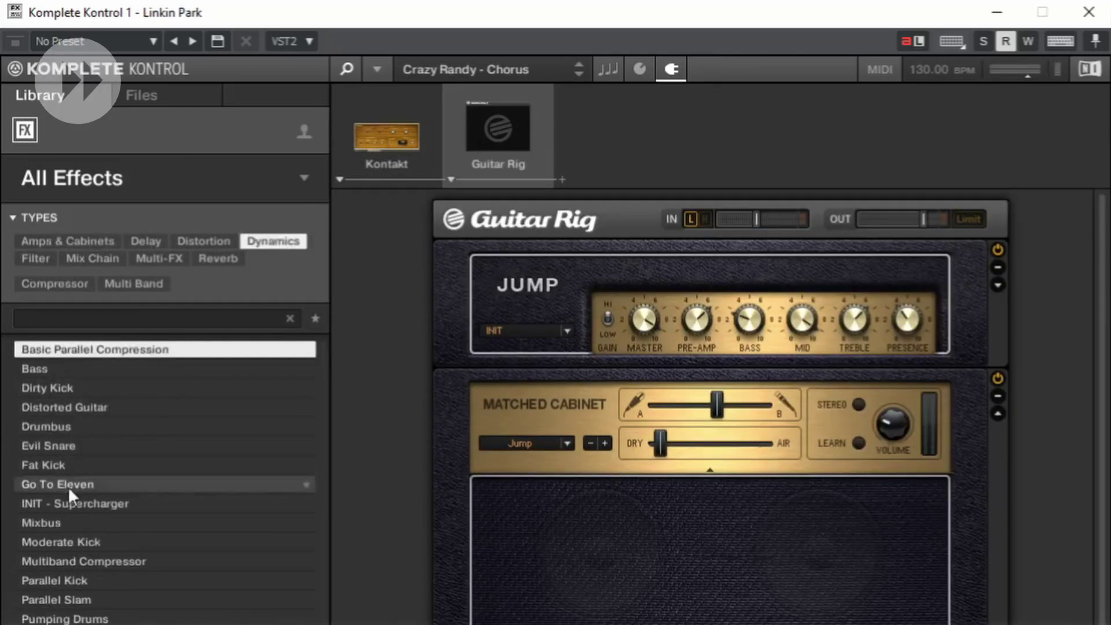
drag(64, 407, 576, 388)
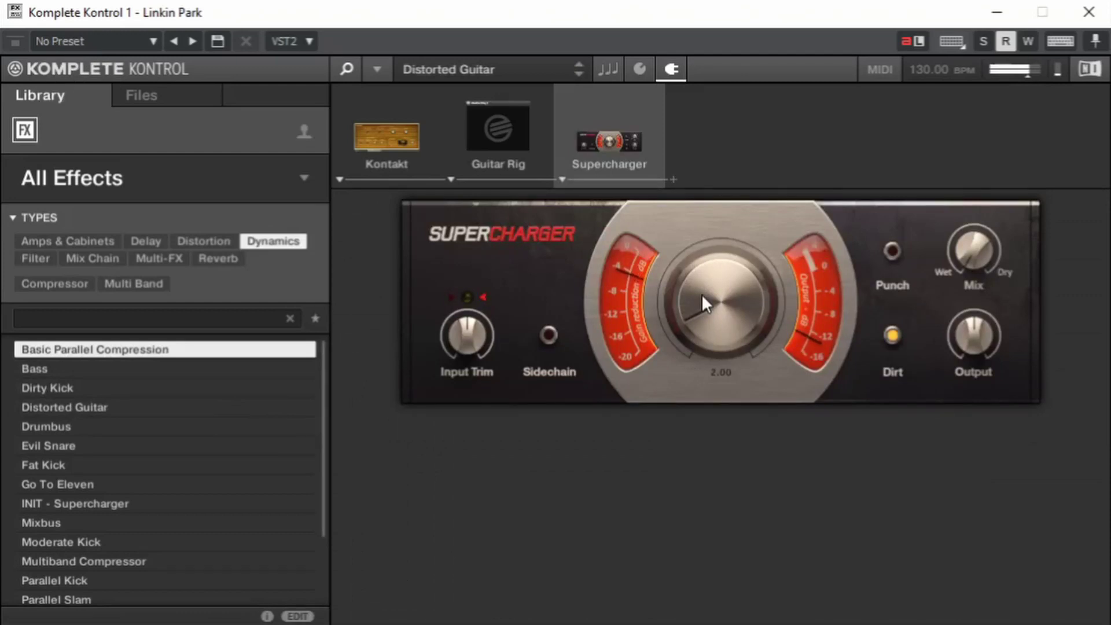
Insert the Pimped Delay effect between the Guitar Rig amp and the Supercharger in the effects chain
click(711, 138)
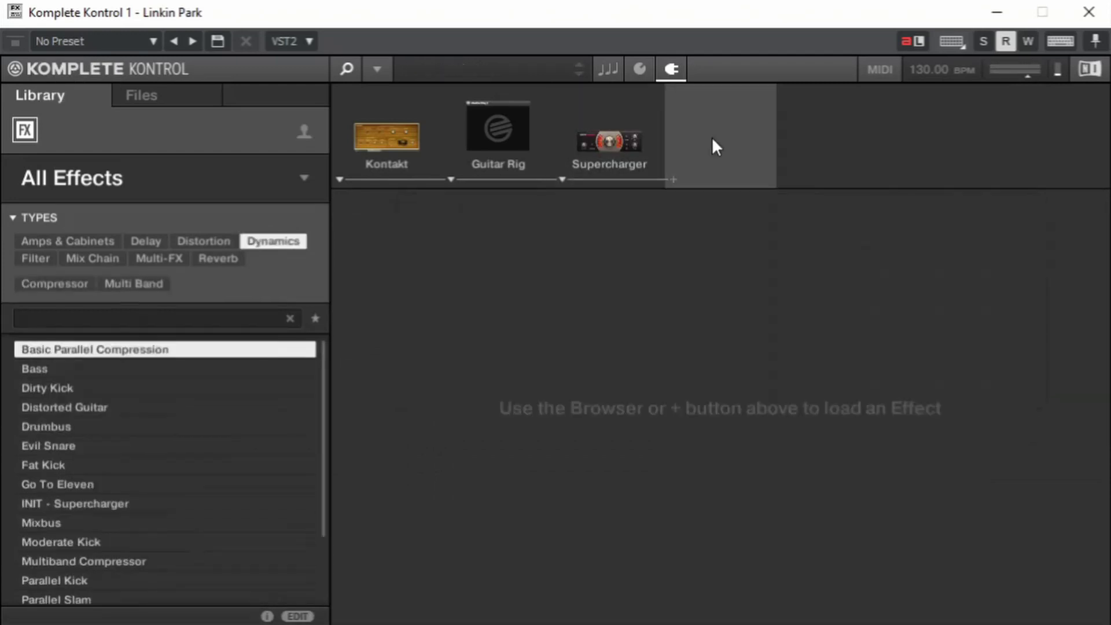
click(146, 241)
drag(54, 375, 587, 147)
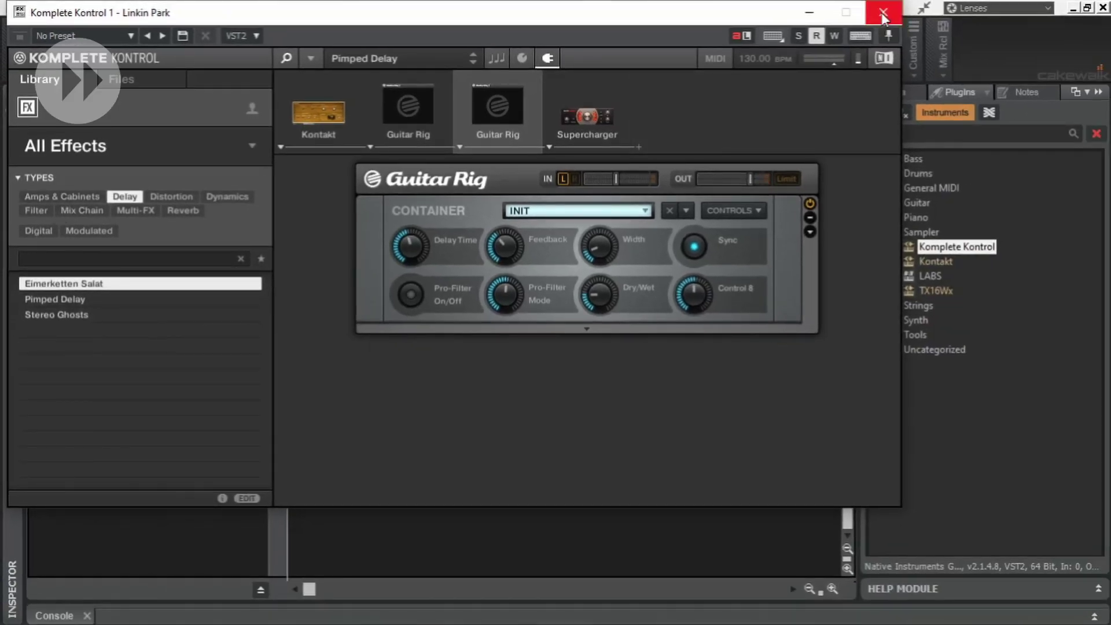
Close the instrument window and open the Komplete Kontrol track's clip in the Piano Roll
click(883, 15)
right_click(300, 177)
mouse_move(370, 203)
click(439, 203)
click(70, 173)
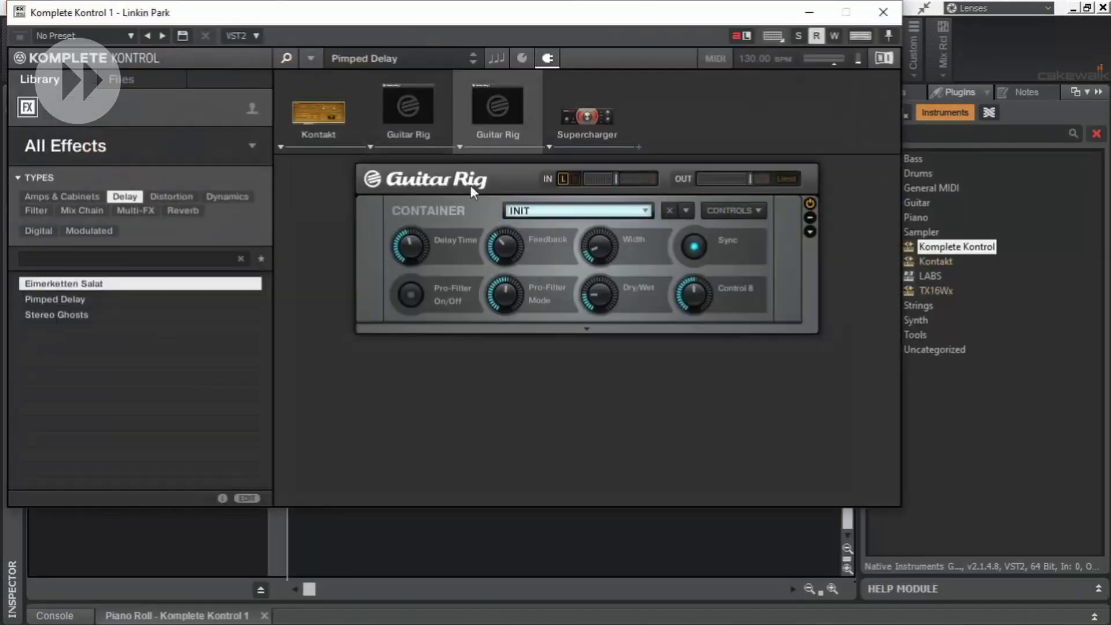
click(883, 14)
Enter four two-note chords starting at bars 1, 3, 5 and 7, quantize them and audition the result
scroll(100, 382, down, 3)
mouse_move(119, 377)
mouse_down()
mouse_move(174, 377)
mouse_move(144, 337)
mouse_move(180, 336)
mouse_move(273, 389)
mouse_move(340, 348)
mouse_up()
key(q)
click(717, 183)
key(space)
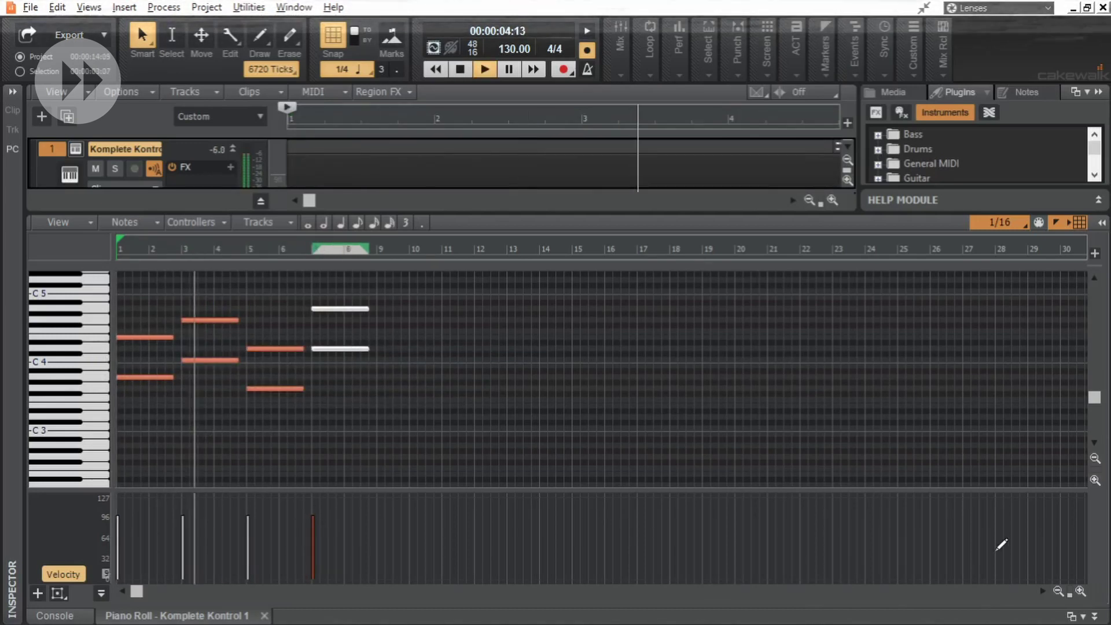
key(space)
Compress all the notes to half length so the chords start on bars 1 to 4, and trim the clip to end at bar 5
click(1080, 591)
key(ctrl+a)
drag(228, 337, 172, 344)
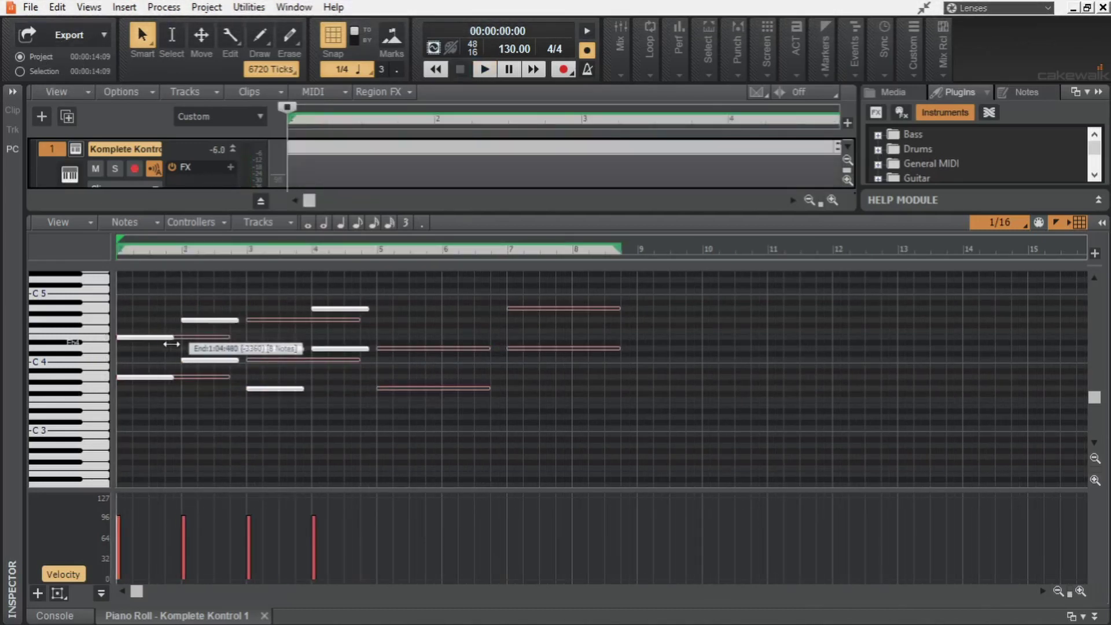
key(space)
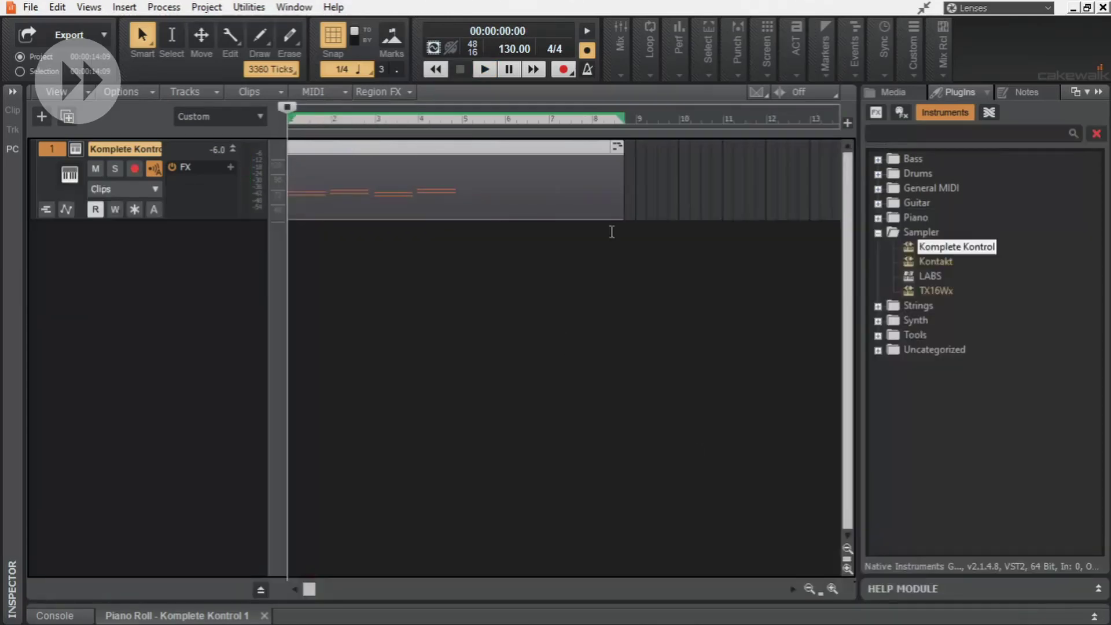
drag(622, 214, 465, 213)
Lower the Feedback and Delay Time of the Pimped Delay effect and slightly raise its Width during playback
click(76, 149)
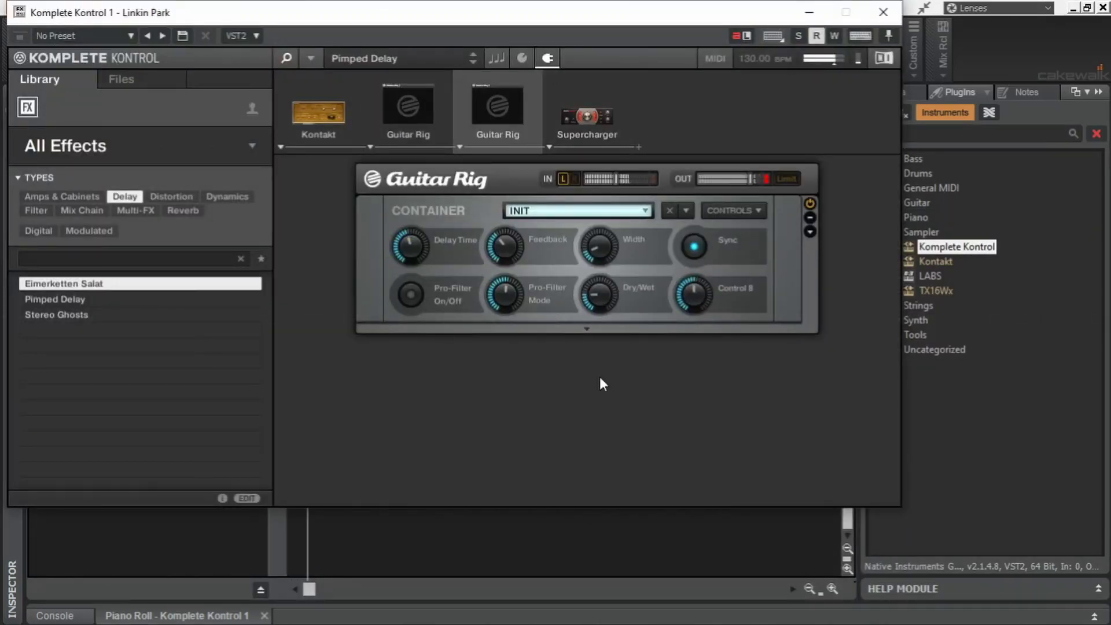
drag(499, 242, 500, 252)
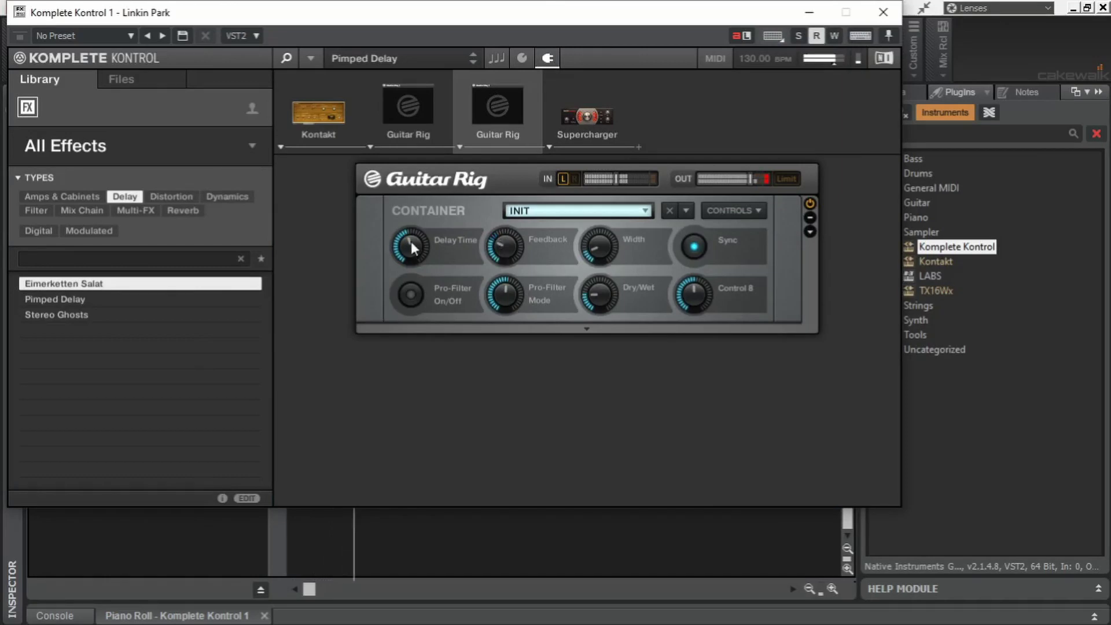
drag(413, 248, 413, 263)
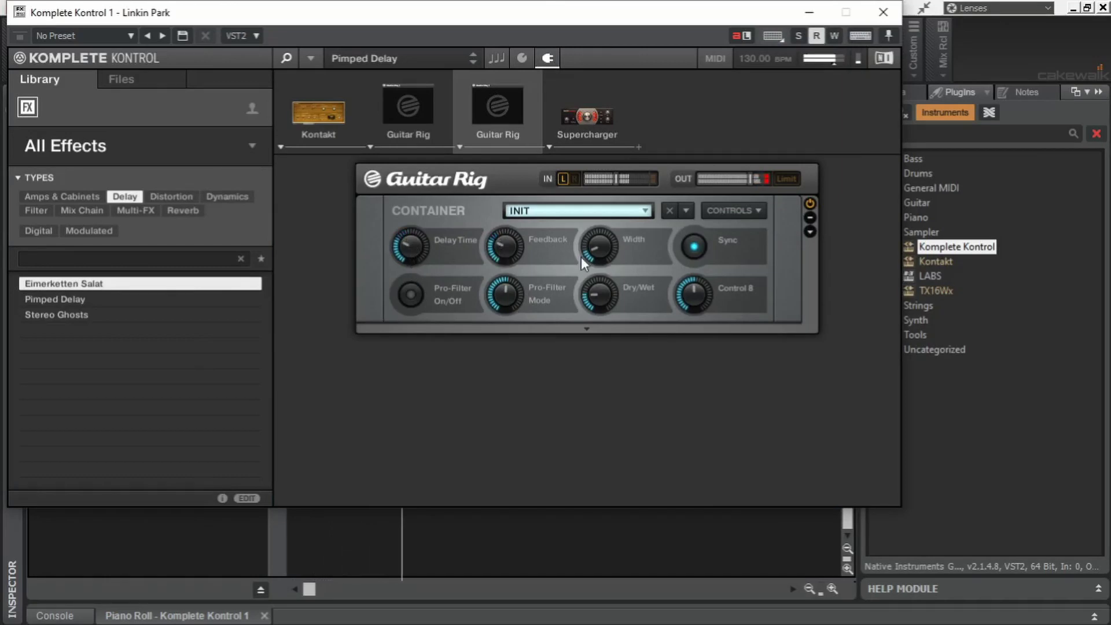
drag(599, 242, 598, 238)
click(883, 11)
key(space)
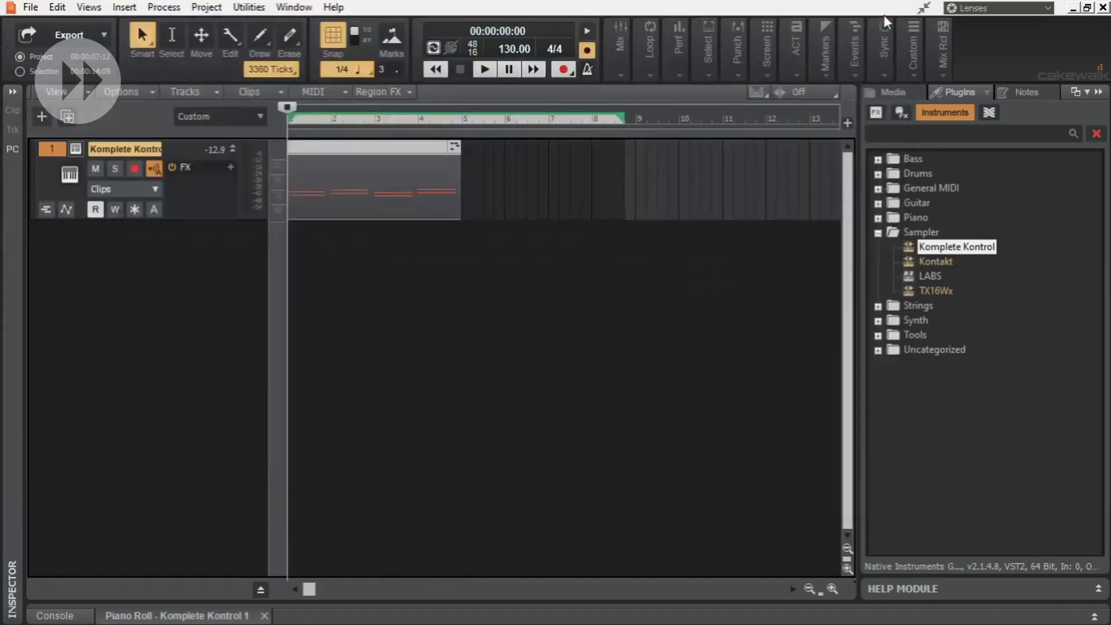
Duplicate the Komplete Kontrol track with its clip and solo the copy on track 2
right_click(47, 156)
click(99, 310)
click(526, 397)
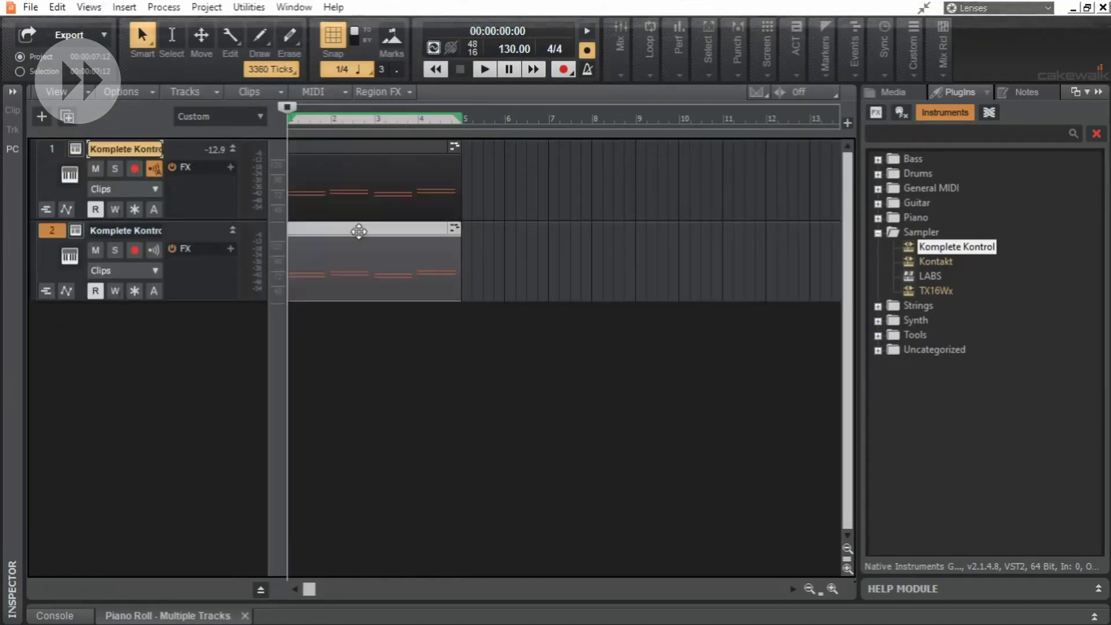
click(115, 250)
Transpose the duplicated clip's notes up one octave and add a whole note above each of the four chords
double_click(347, 272)
key(ctrl+a)
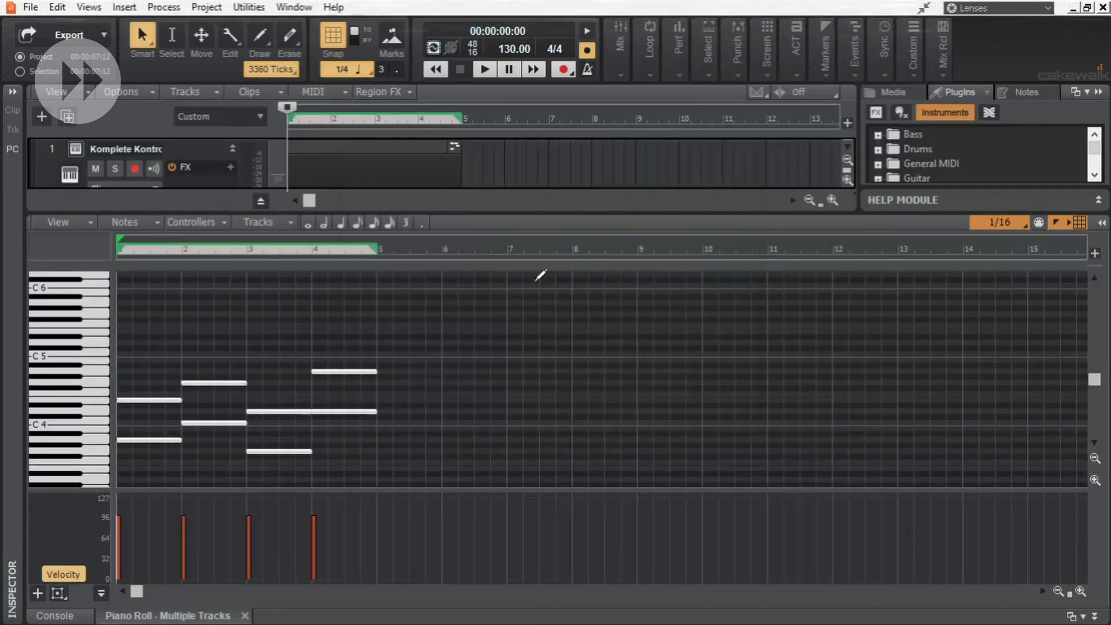
drag(140, 441, 140, 303)
click(140, 303)
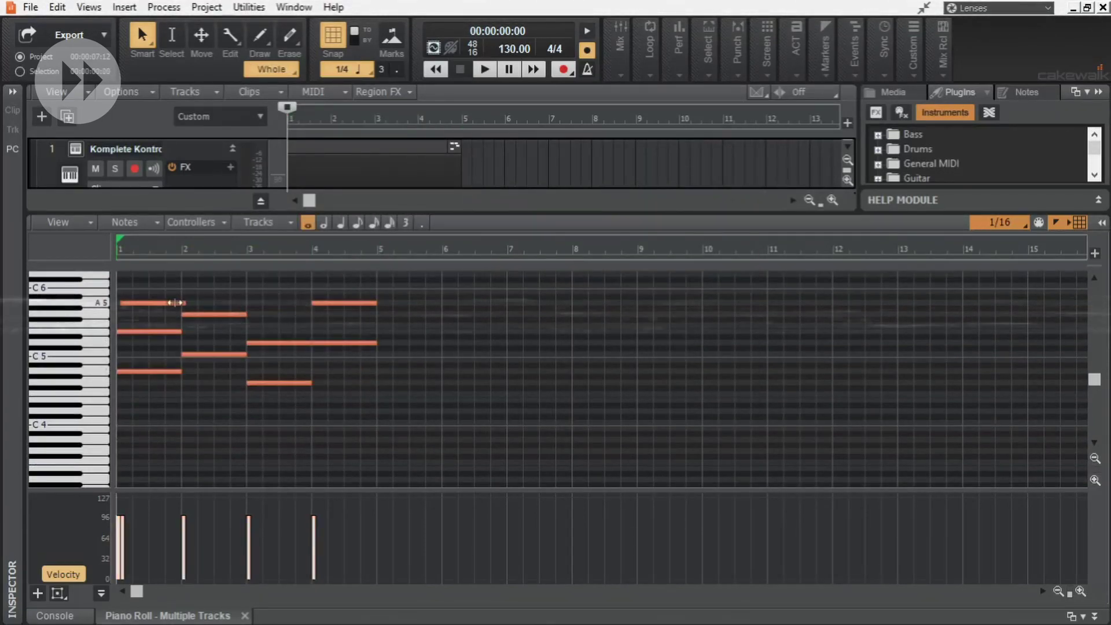
scroll(203, 297, up, 1)
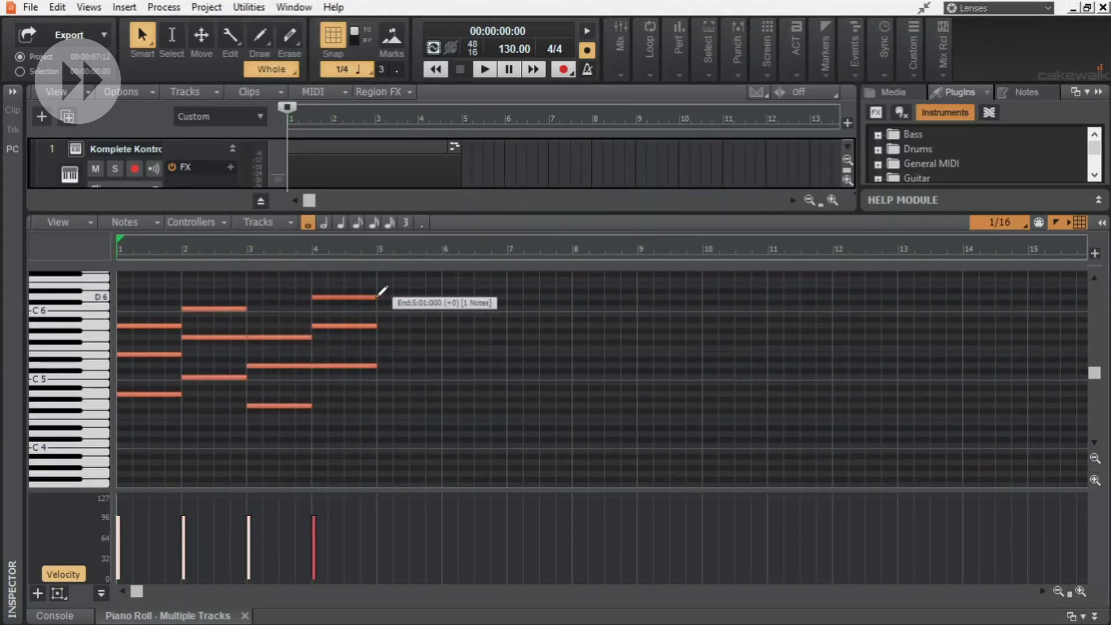
Shorten all the notes to short strums and copy them repeatedly across each of the four bars
key(ctrl+a)
drag(376, 297, 156, 396)
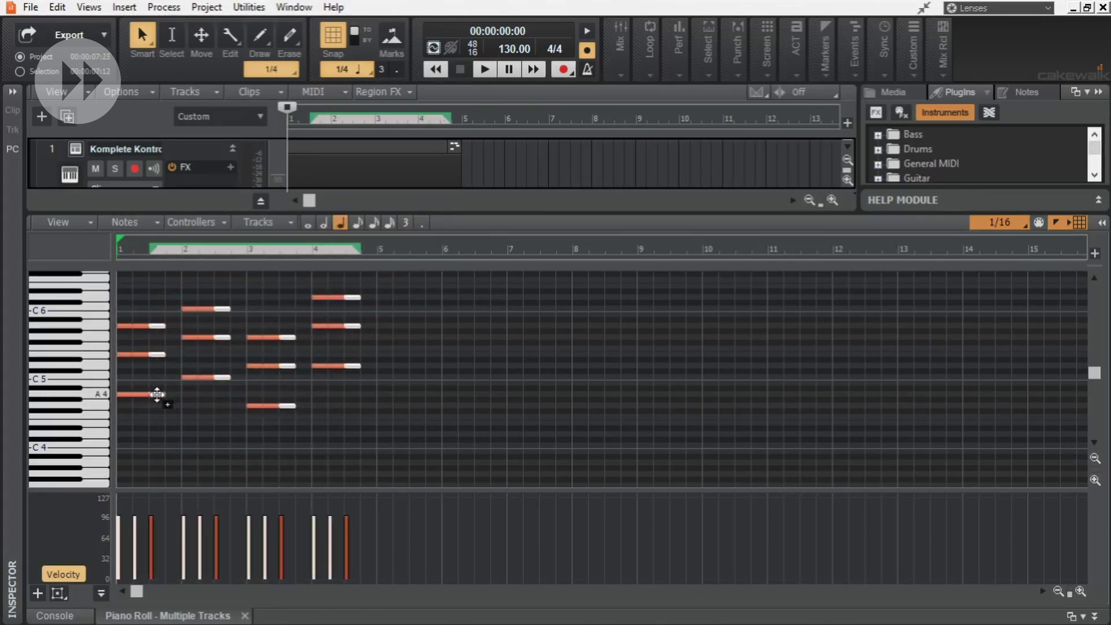
key(space)
drag(330, 298, 249, 377)
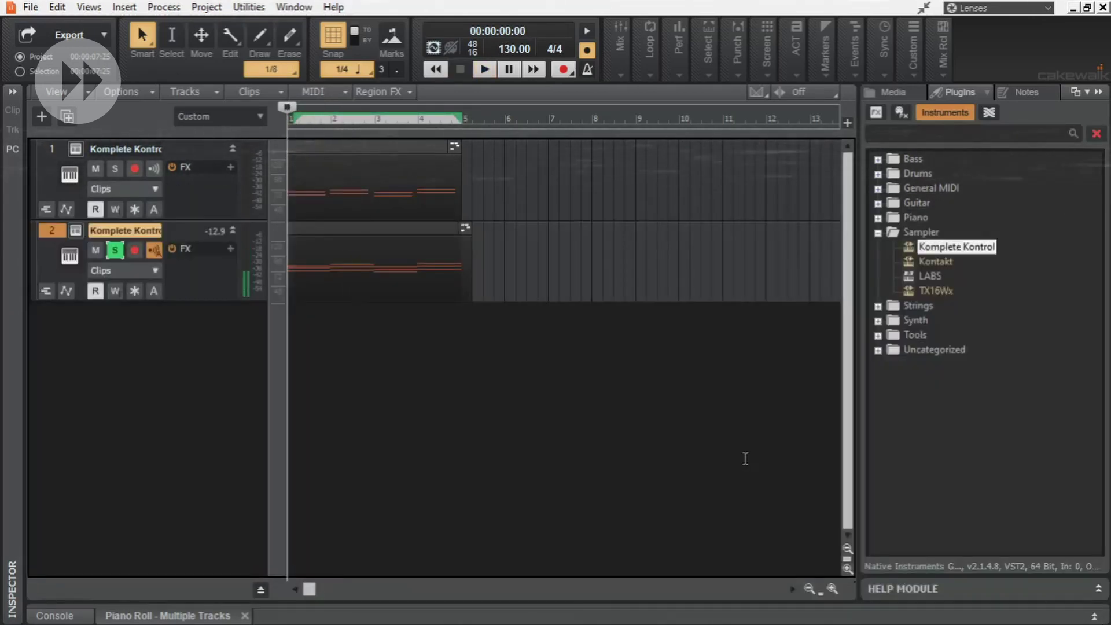
Add a Revitar 2 (32-bit) guitar instrument track from the Guitar category
click(877, 203)
double_click(937, 247)
click(714, 206)
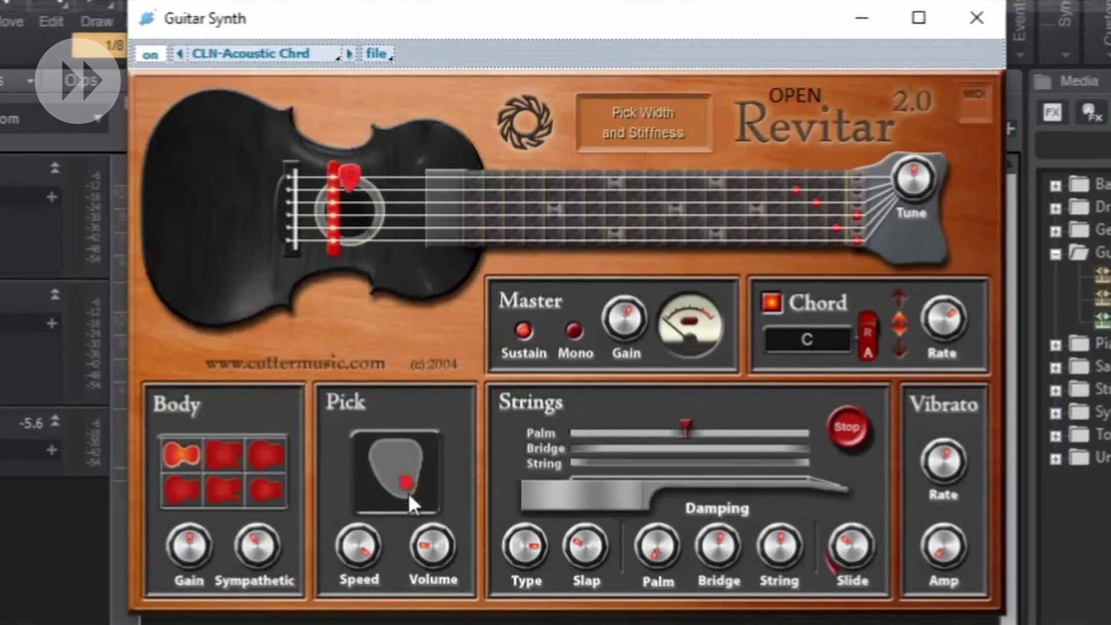
Adjust Revitar's pick width, stiffness and speed, set String damping to 0.00 and lower the Bridge damping
drag(409, 495, 378, 502)
drag(779, 545, 772, 570)
drag(653, 18, 709, 26)
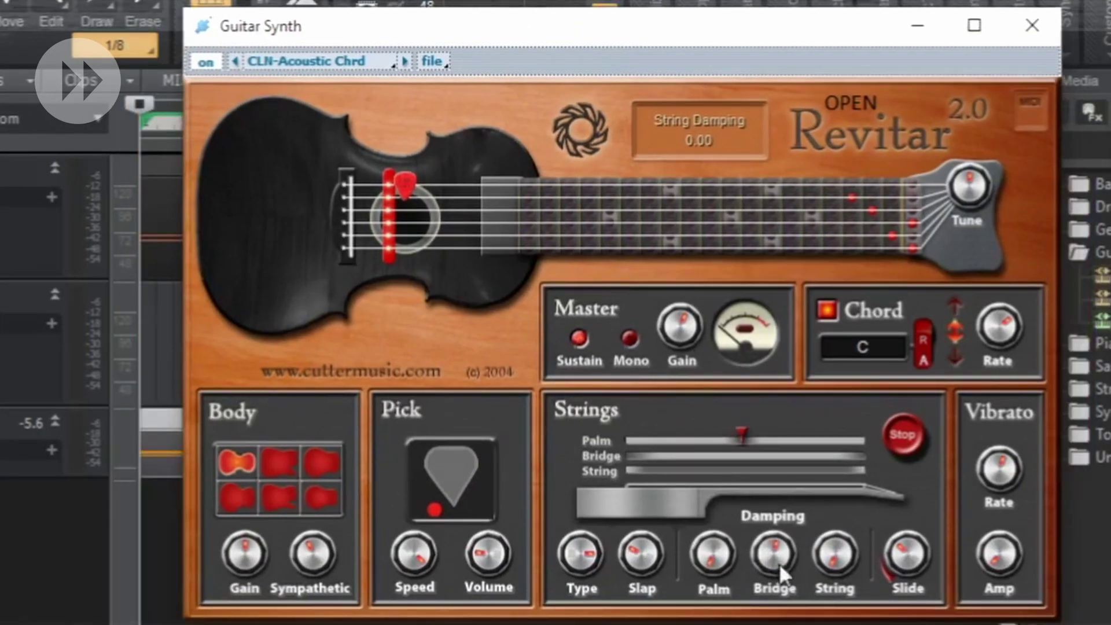
drag(776, 565, 769, 579)
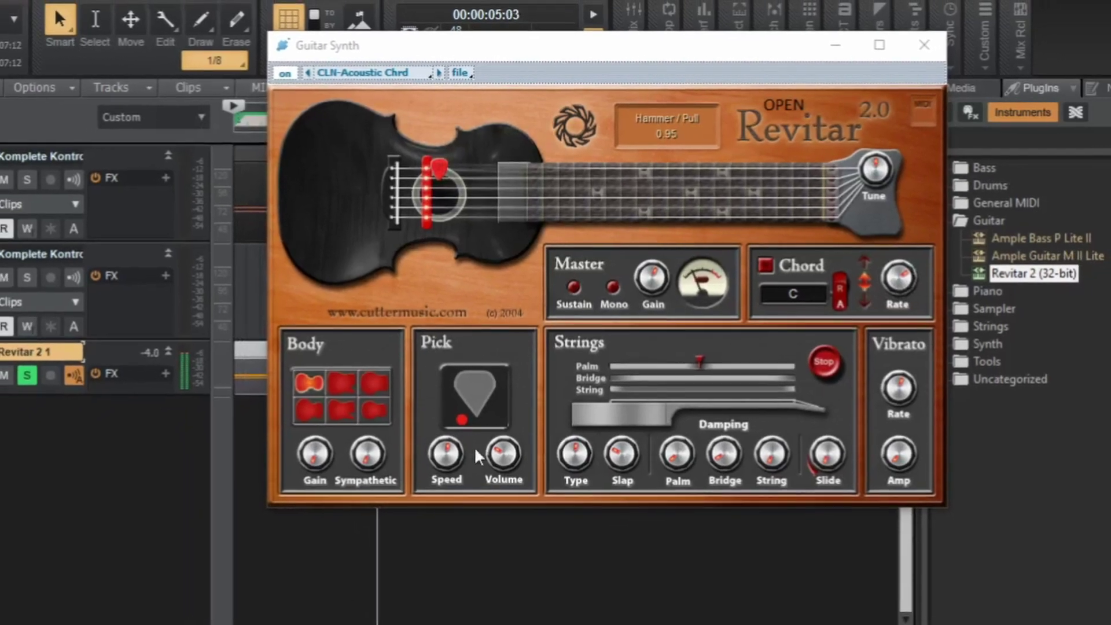
drag(443, 466, 442, 447)
drag(457, 410, 469, 497)
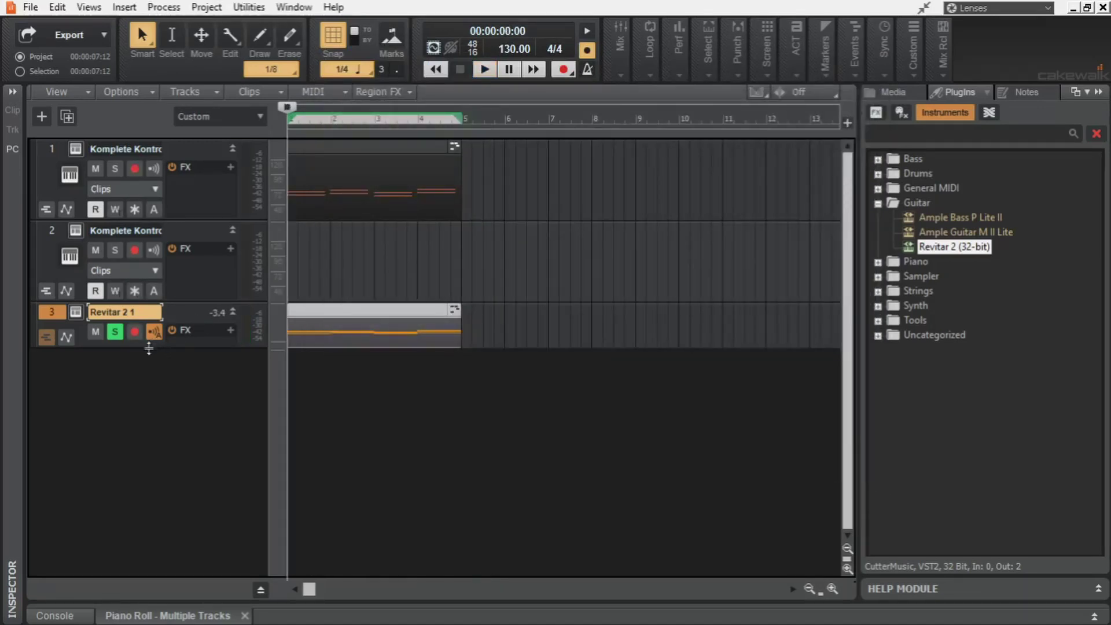
Enlarge the Revitar track and insert Guitar Rig as an audio effect on it
drag(149, 347, 182, 370)
click(230, 330)
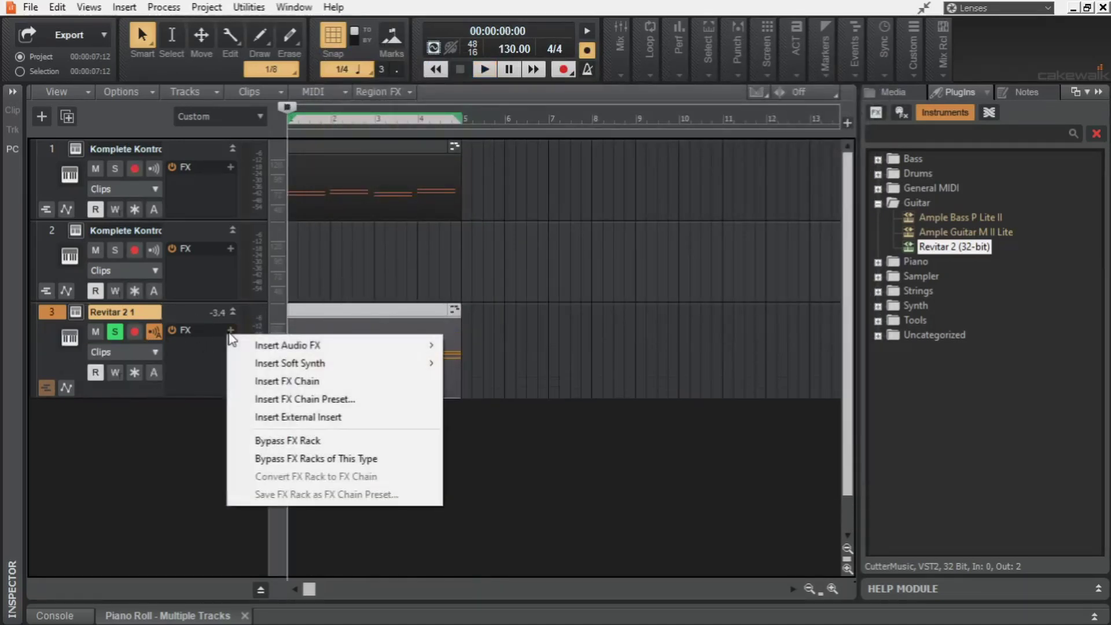
mouse_move(272, 345)
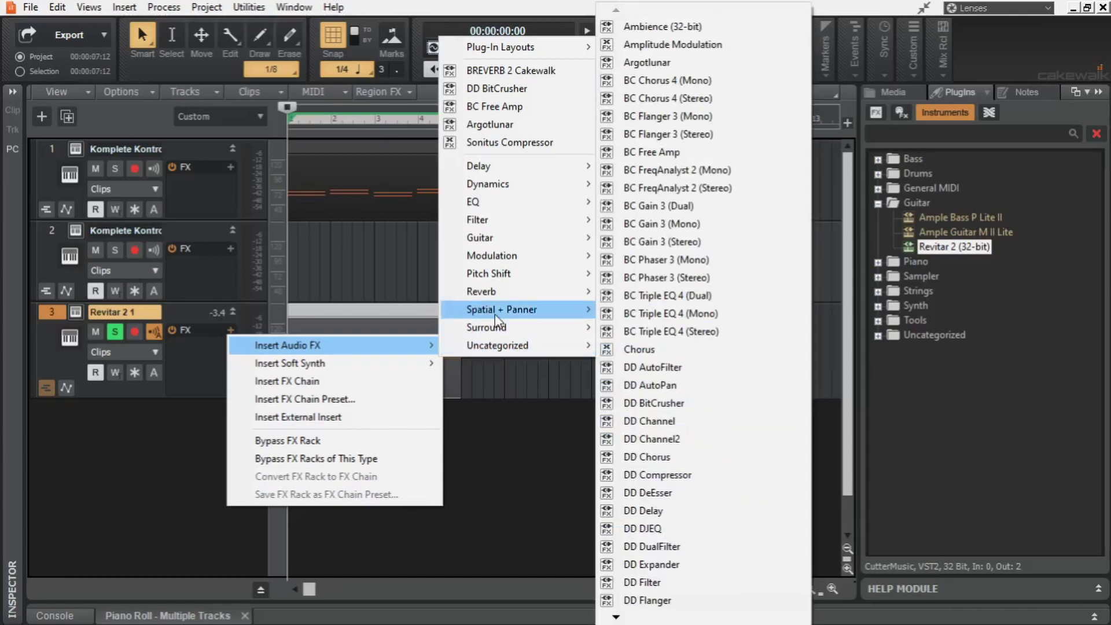
mouse_move(505, 238)
click(648, 242)
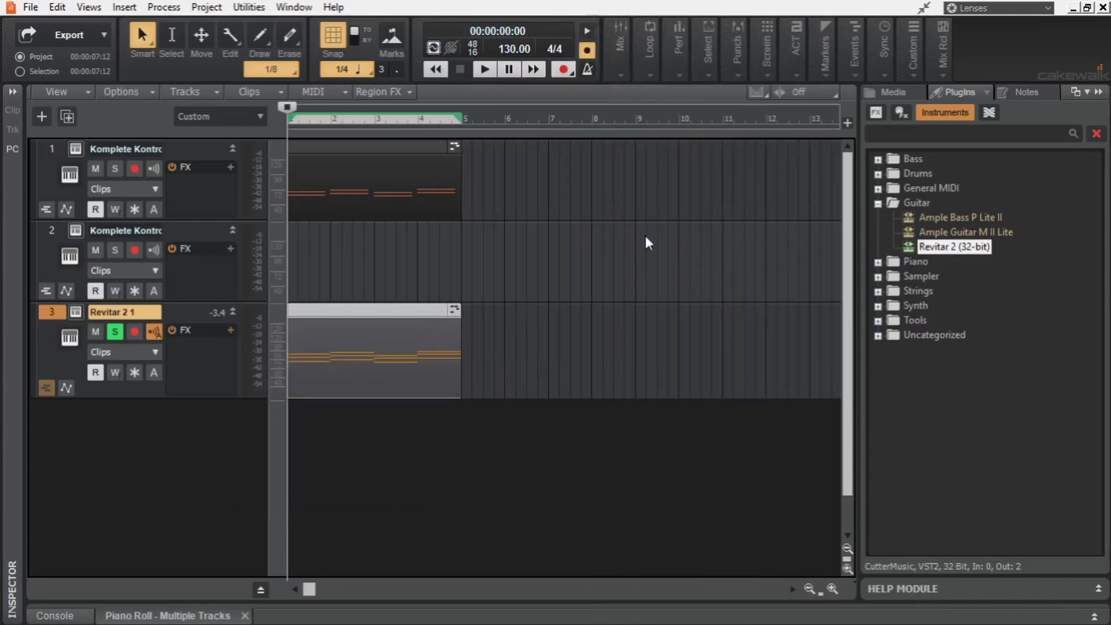
Load the Massive Wall Of Rock preset from the Classic Rock style presets in Guitar Rig
click(213, 207)
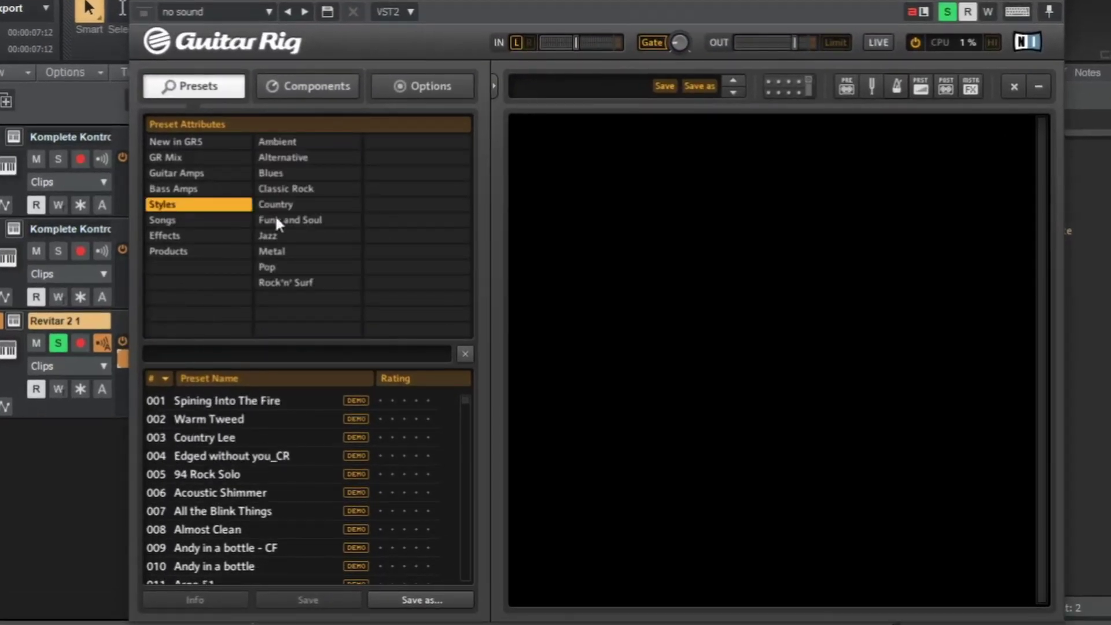
click(286, 189)
scroll(322, 536, down, 17)
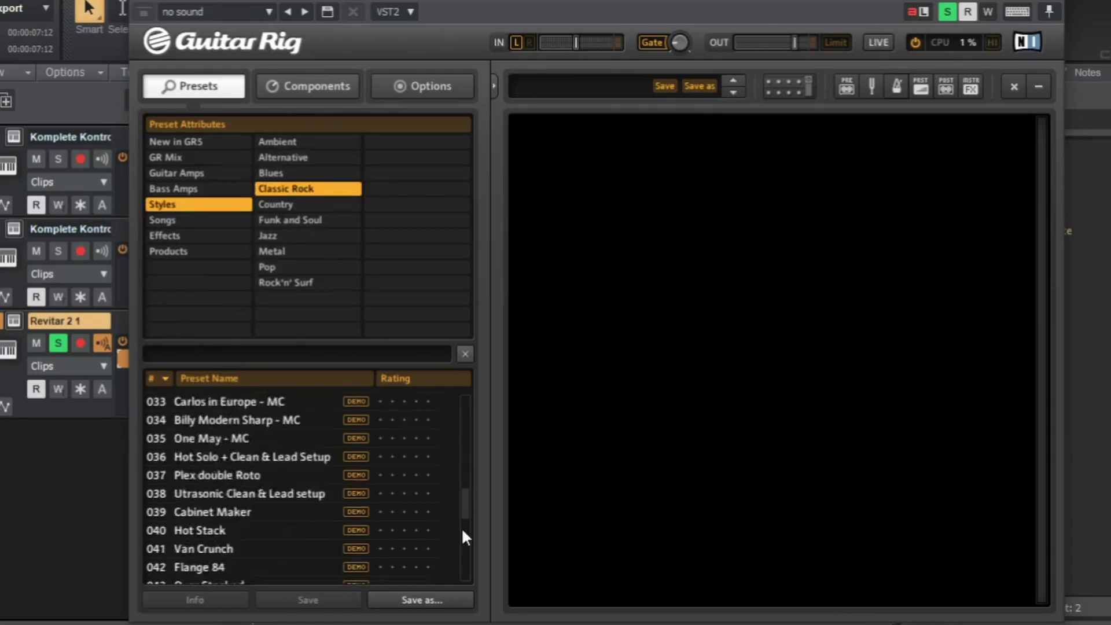
click(237, 557)
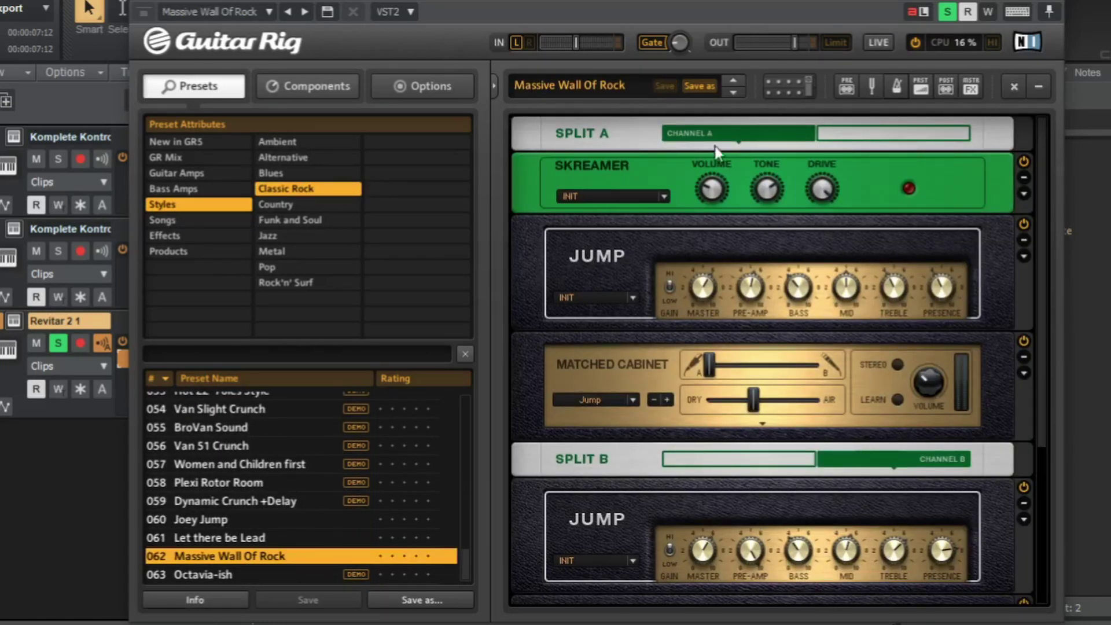
Add a Tube Compressor dynamics component after the Studio Reverb at the end of the rack
scroll(777, 397, down, 3)
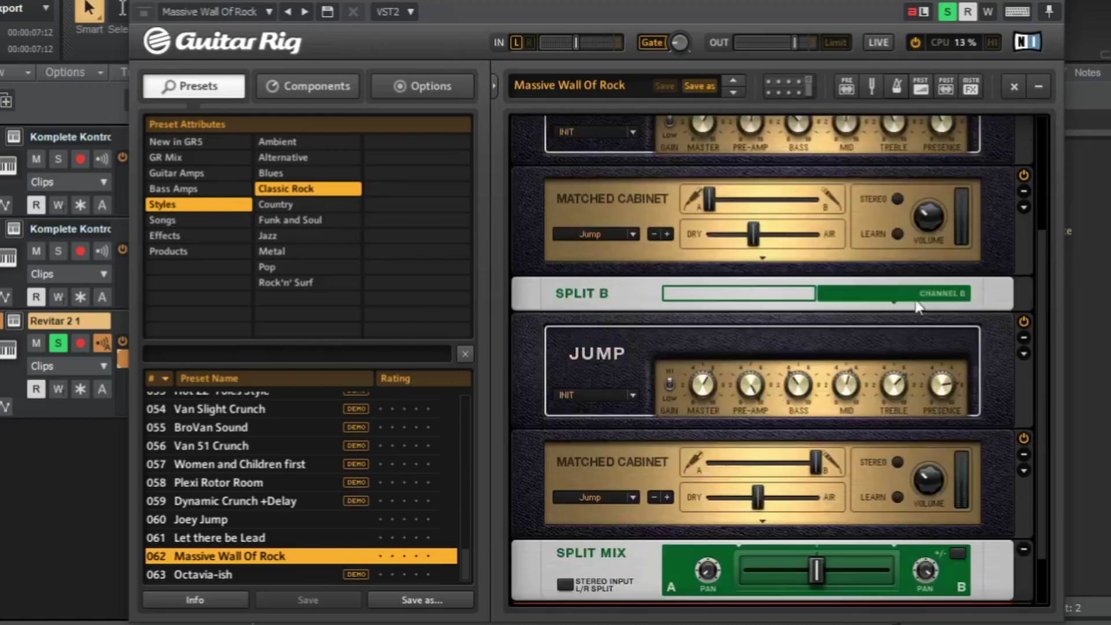
scroll(938, 546, down, 1)
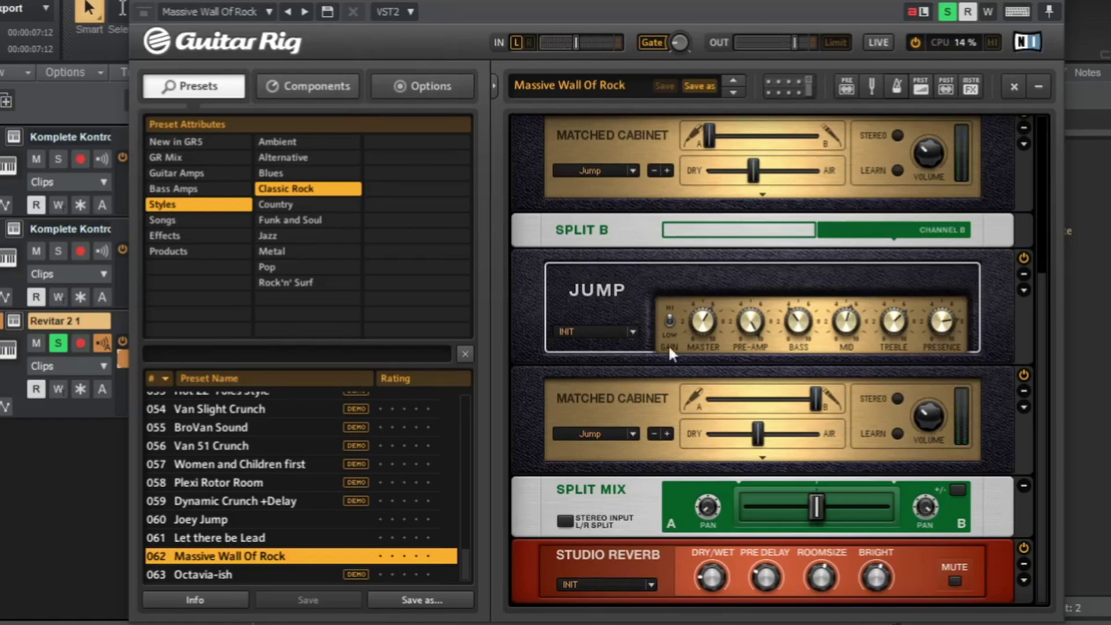
right_click(959, 545)
mouse_move(995, 502)
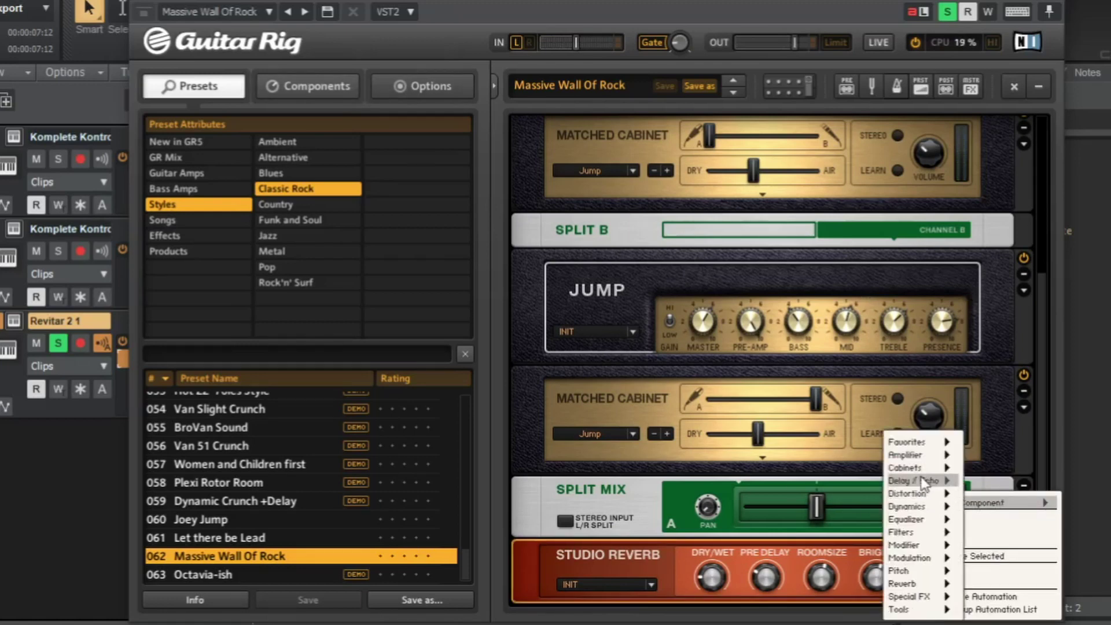
mouse_move(921, 508)
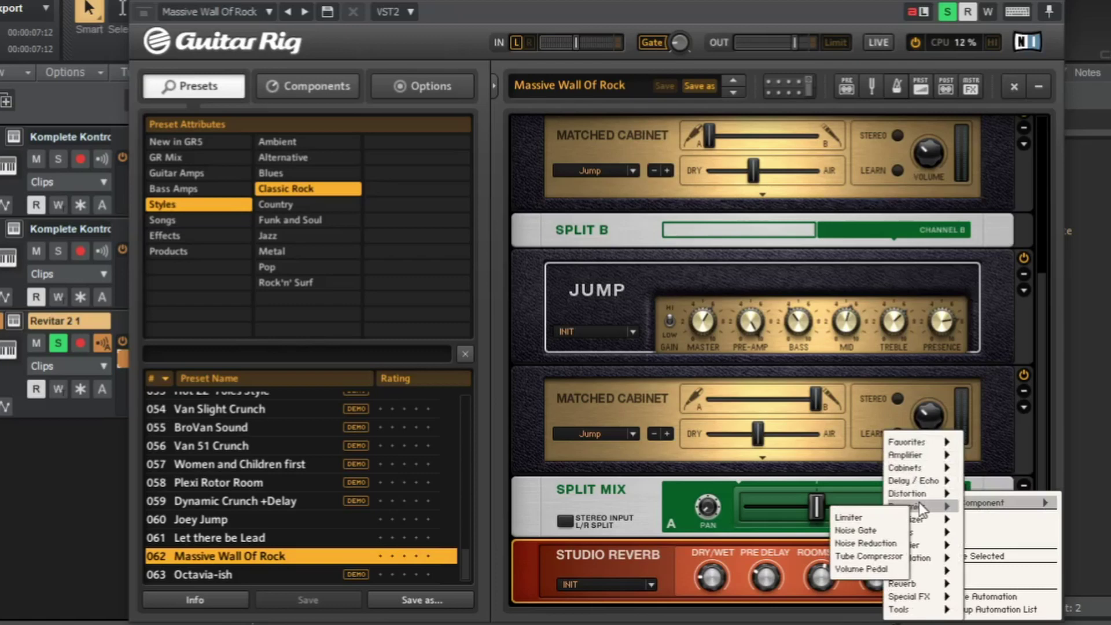
click(869, 557)
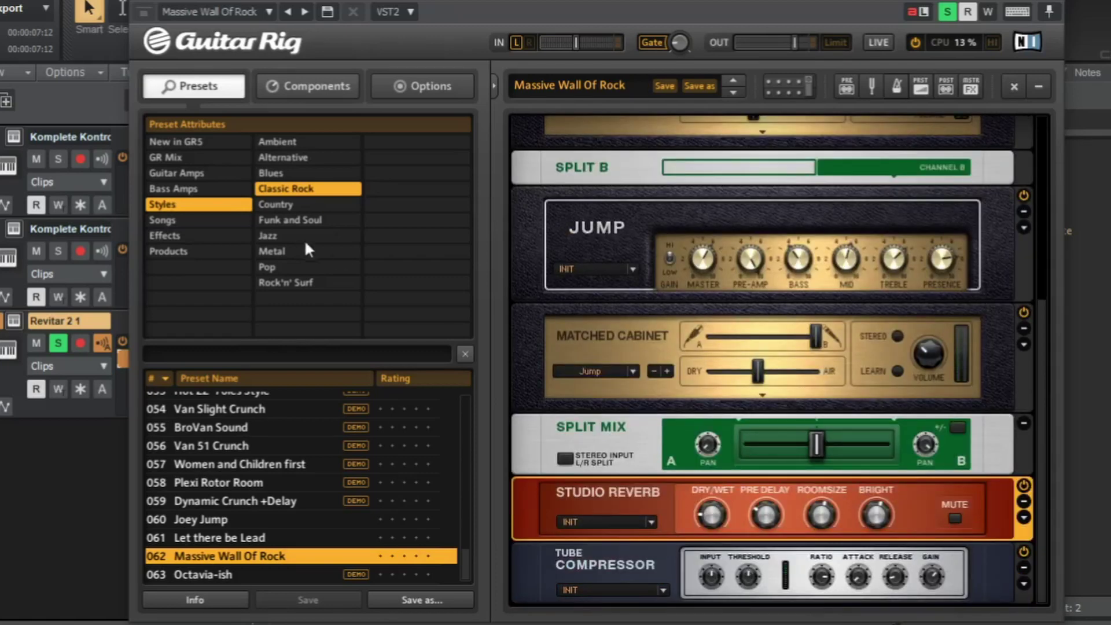
Insert a delay from the Delay & Echo components between the Split Mix and the Studio Reverb in the Guitar Rig rack
click(308, 86)
click(447, 201)
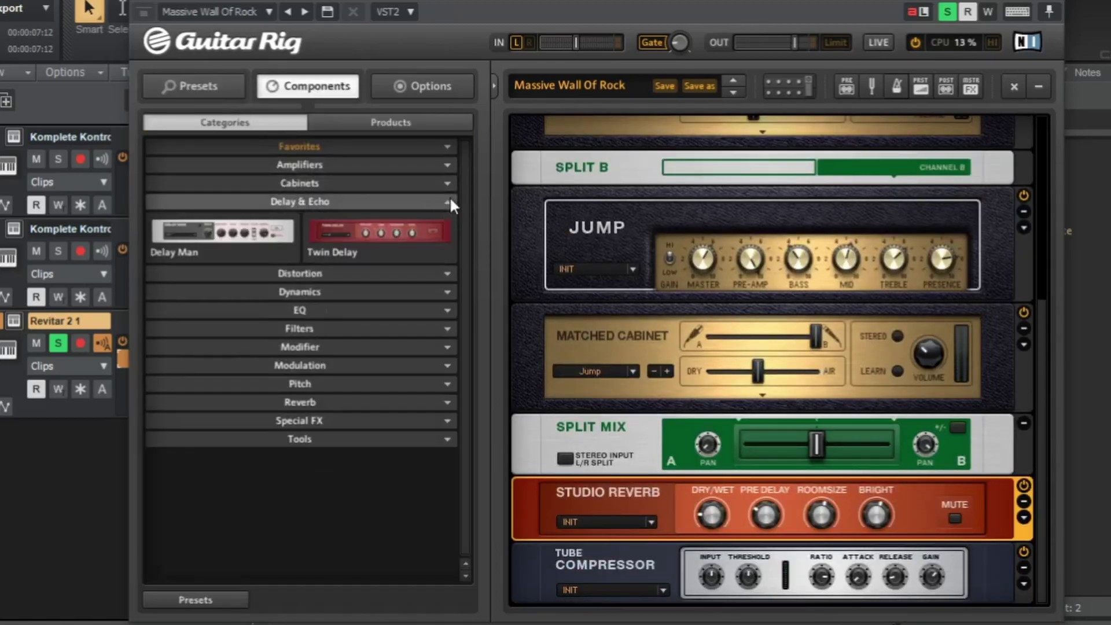
drag(284, 258, 571, 465)
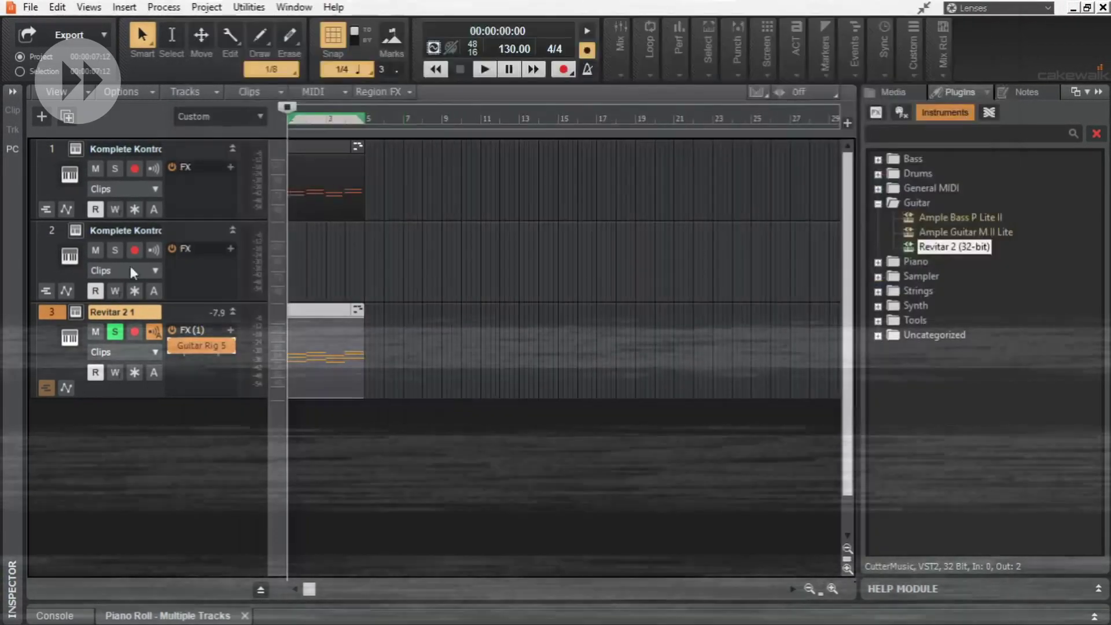
Delete the empty second Komplete Kontrol track and rename the remaining two tracks Electric Guitar and Rhythm Guitar
click(132, 272)
key(Delete)
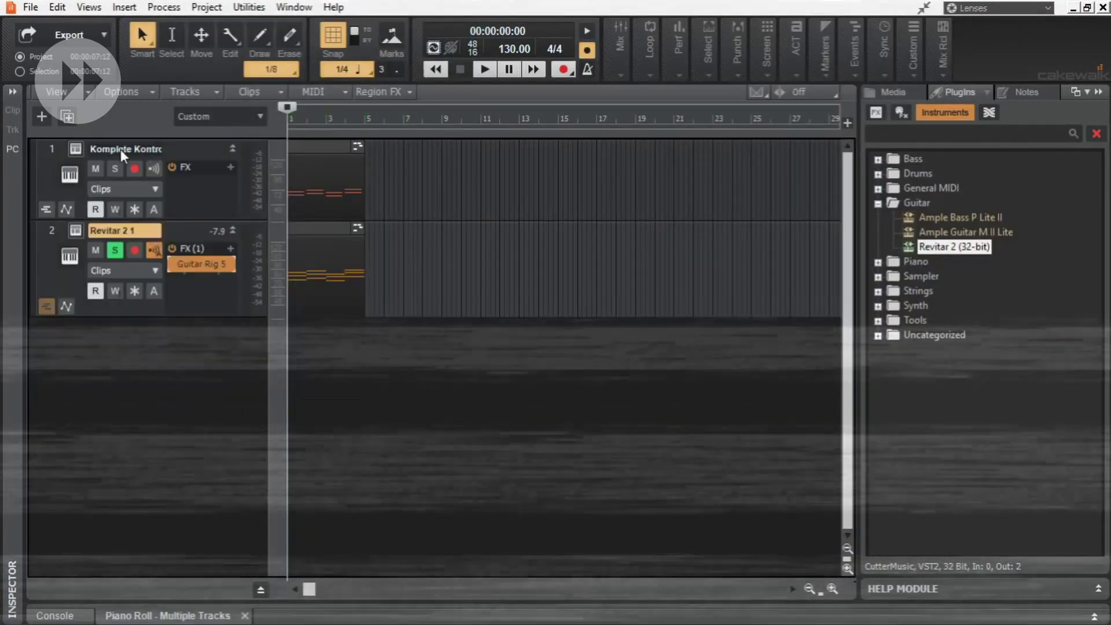
double_click(121, 148)
text(Electric Guitar)
key(Return)
double_click(121, 230)
text(Rhythm Guitar)
key(Return)
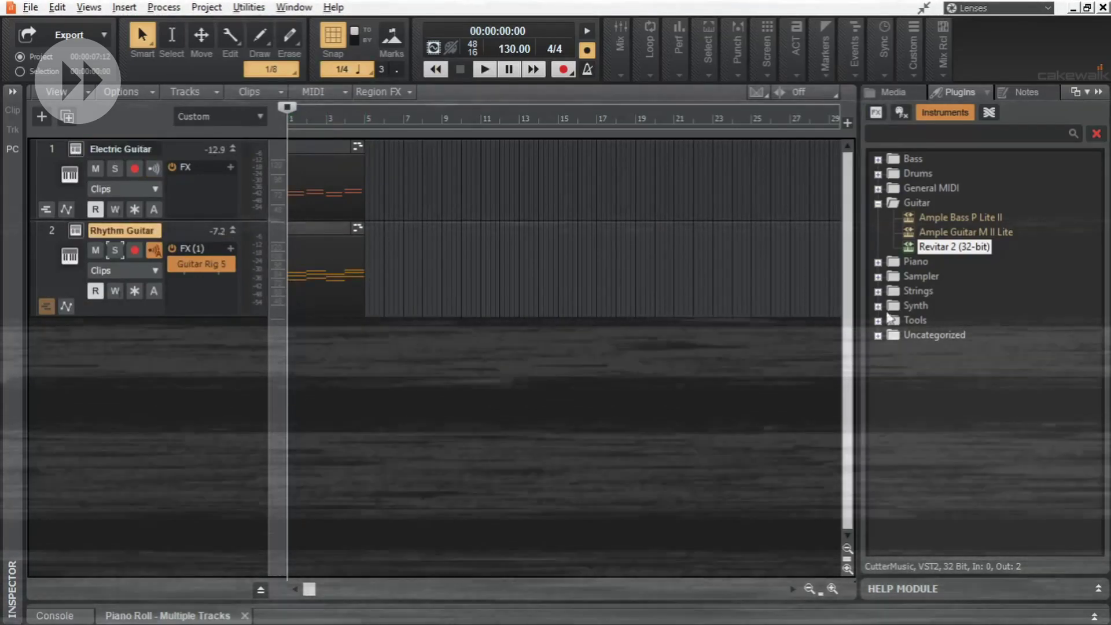
Add an Ample Bass P Lite II instrument track and reduce its copied guitar chords to a line of single low notes
drag(955, 217, 399, 340)
key(Return)
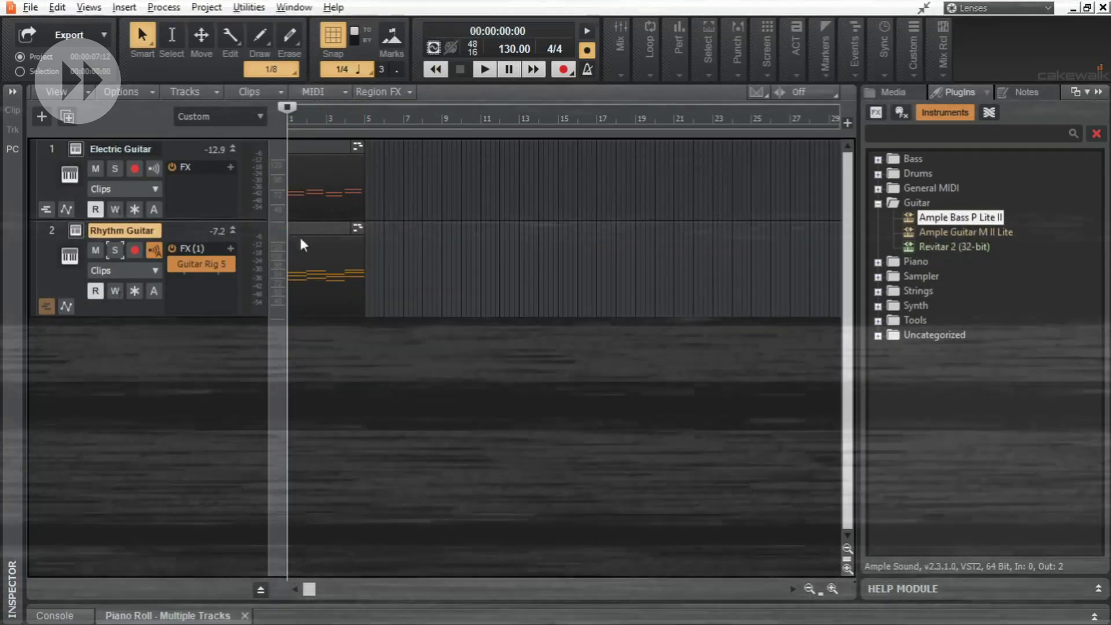
key(d)
key(Delete)
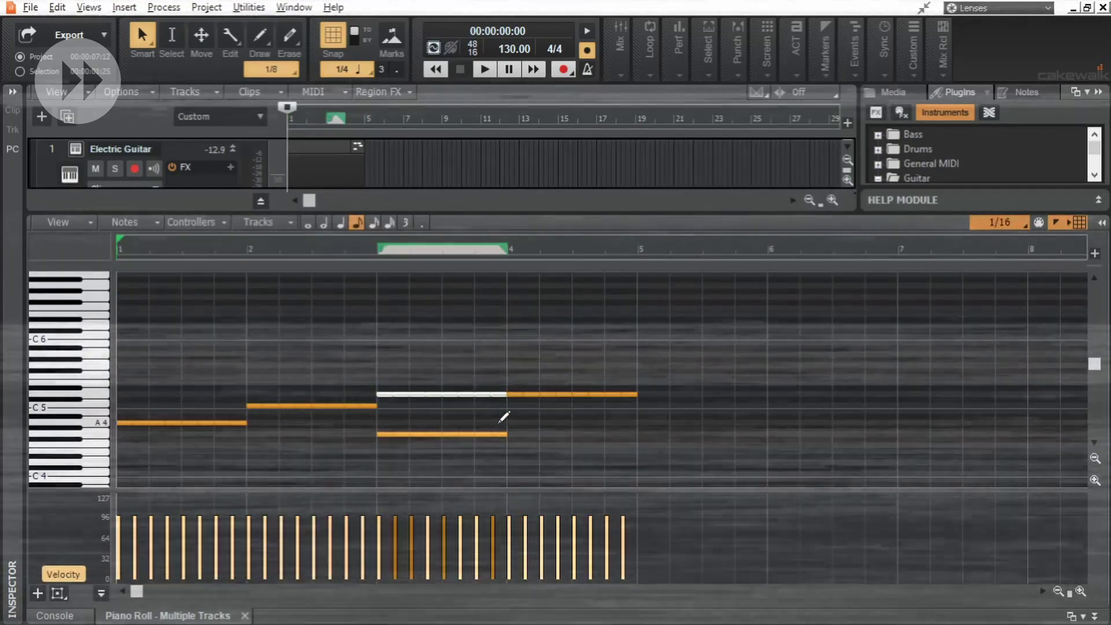
key(Delete)
drag(508, 293, 637, 292)
scroll(421, 472, up, 3)
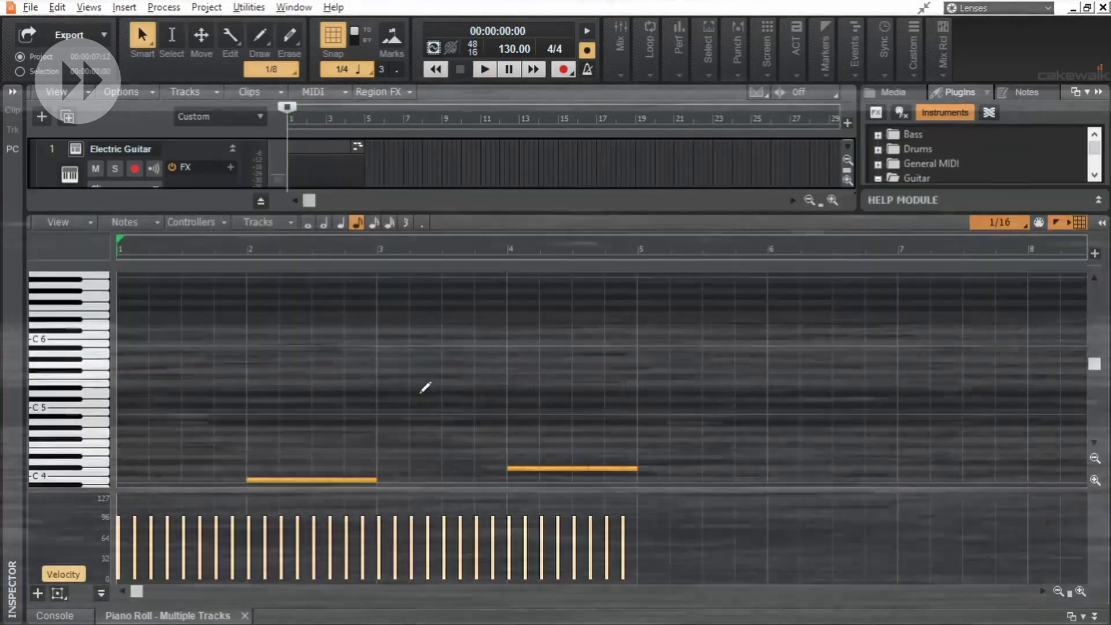
key(d)
Solo the Ample Bass track and play back its bass line from the start
click(114, 347)
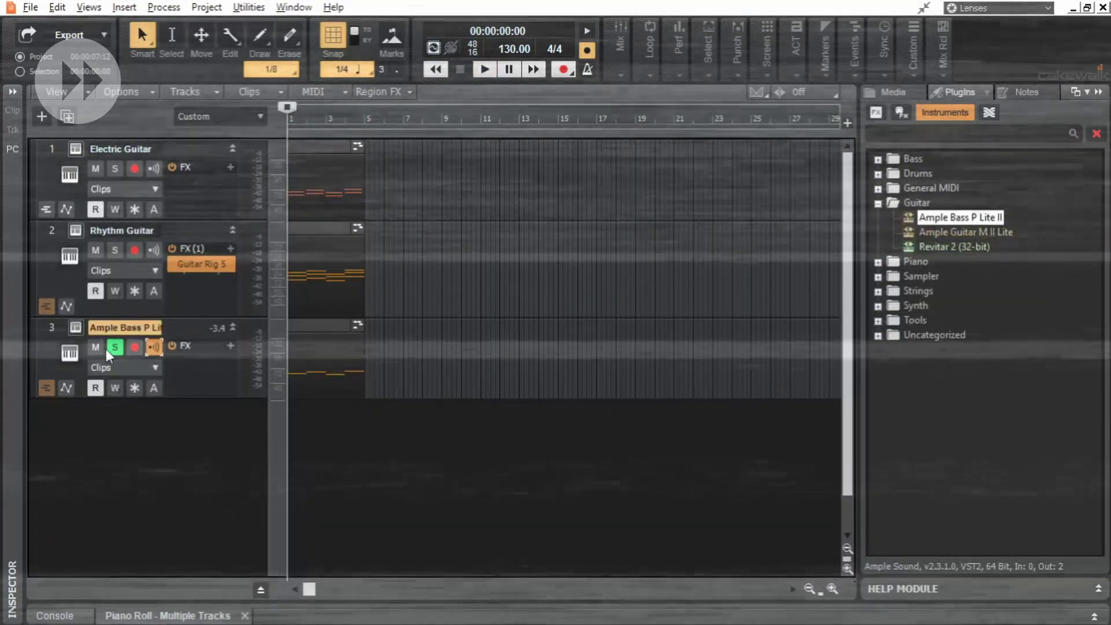
key(space)
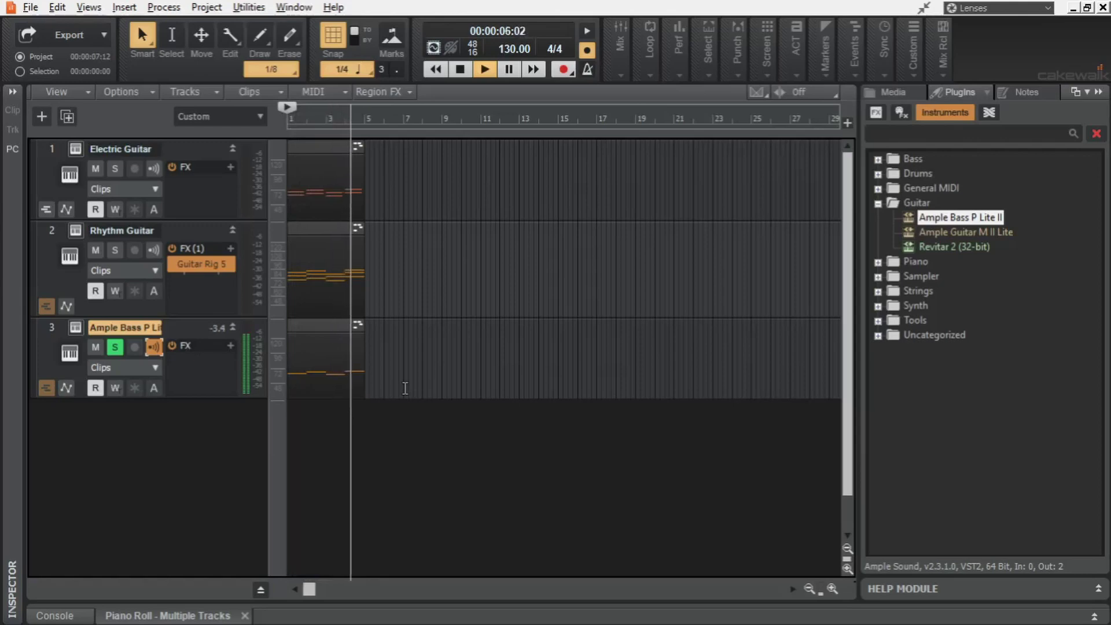
key(space)
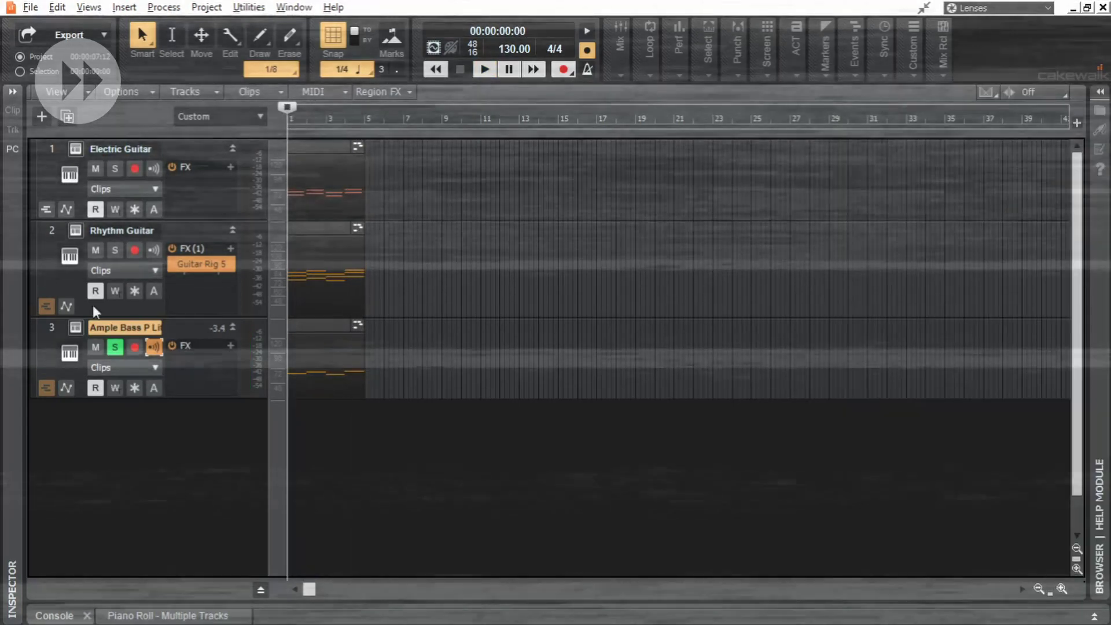
Color the Electric Guitar and Rhythm Guitar tracks red and the Ample Bass track orange
right_click(46, 174)
click(25, 154)
right_click(46, 347)
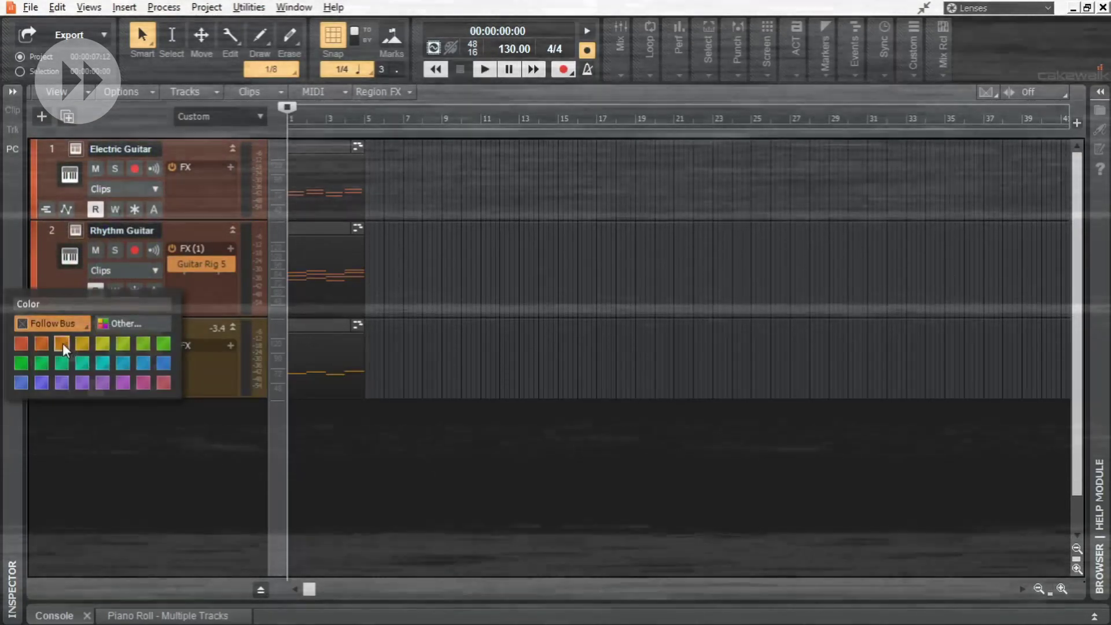
click(40, 341)
Show the console with its bus section, add a new stereo bus and name it Electric Guitar
click(54, 614)
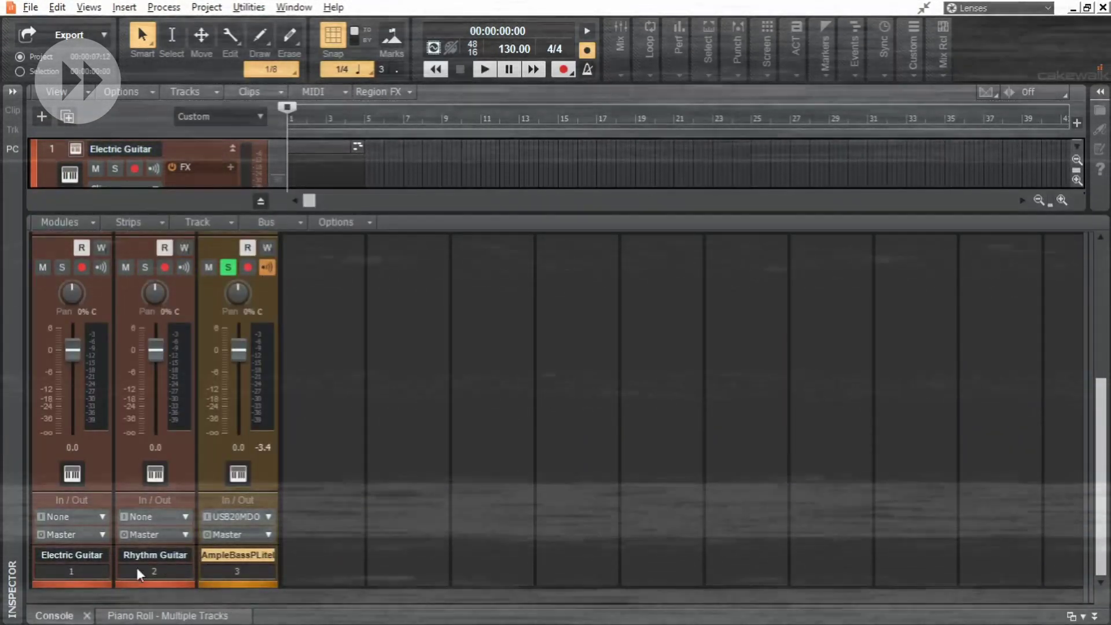
drag(1081, 503, 662, 503)
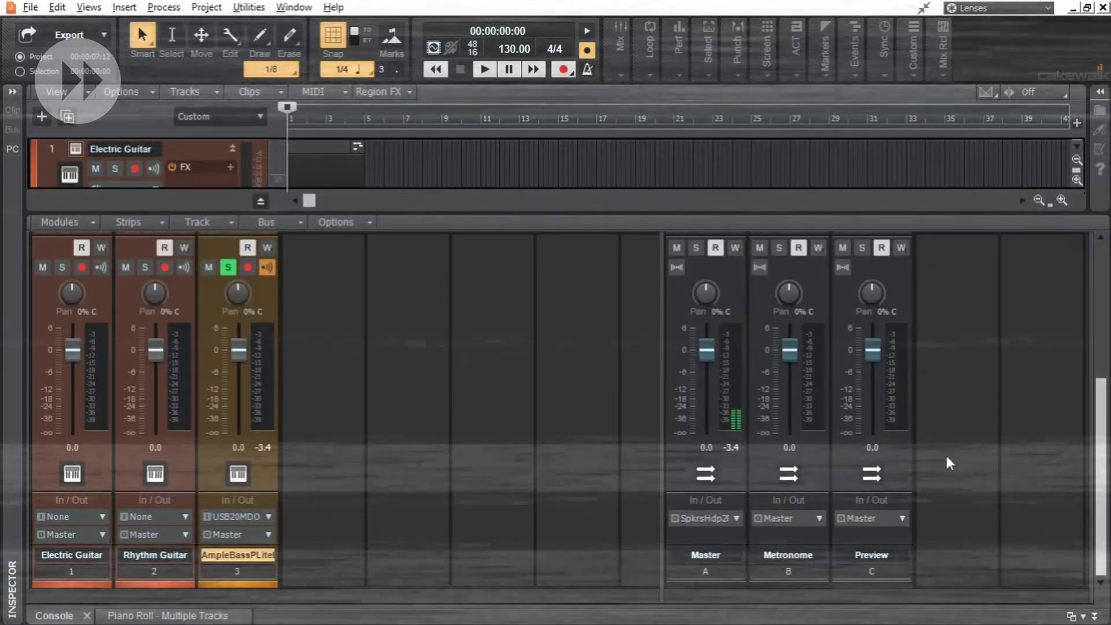
right_click(972, 477)
click(983, 509)
double_click(955, 554)
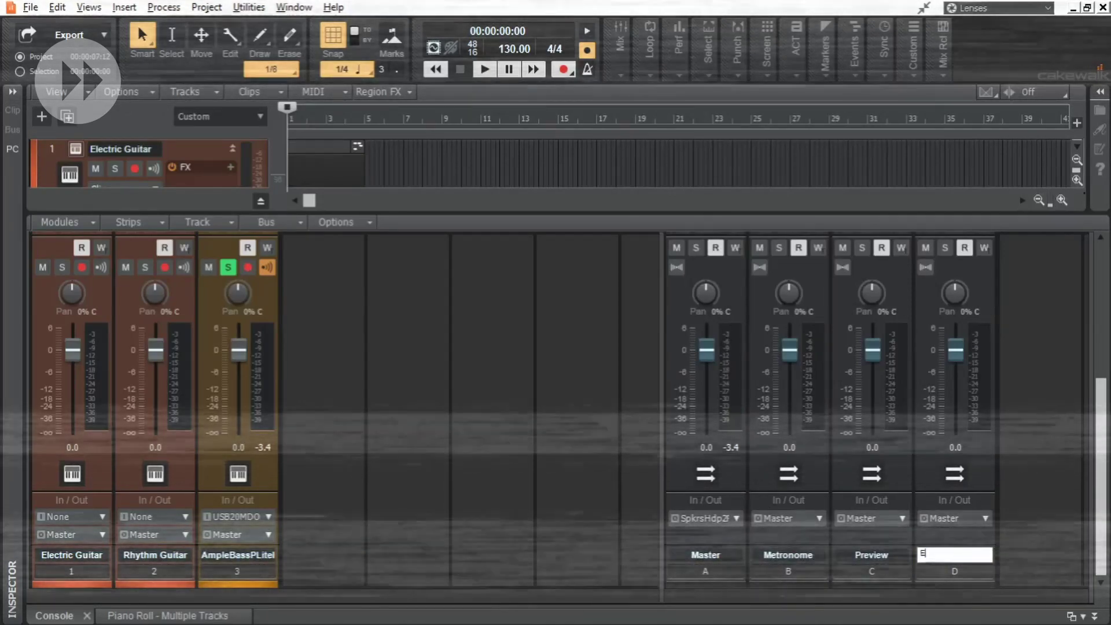
text(Electric Guitar)
key(Return)
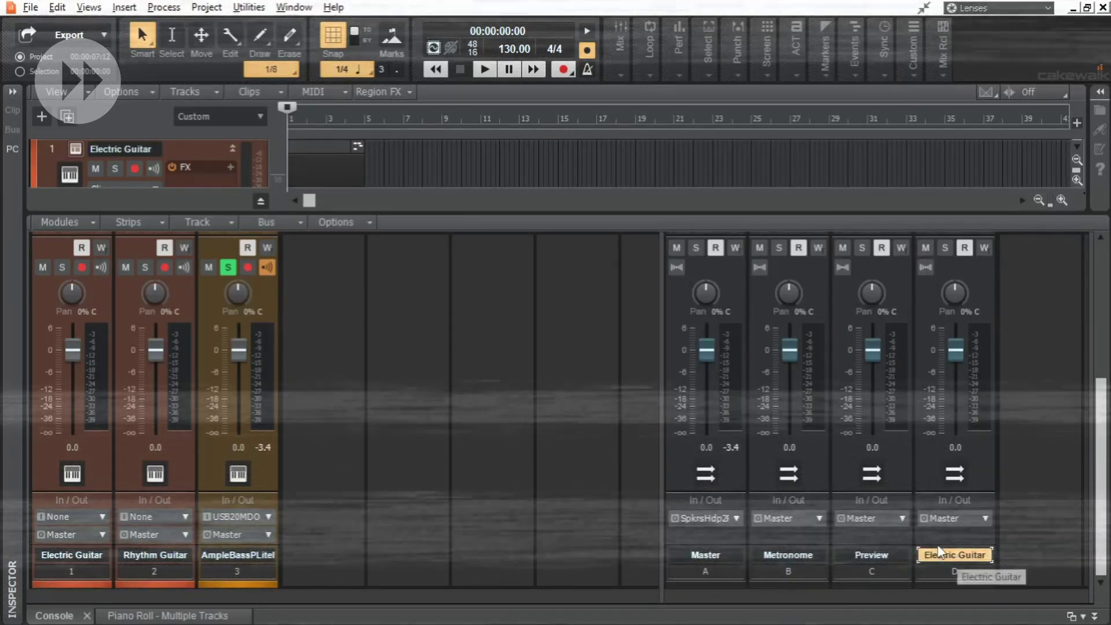
Route the audio outputs of both guitar tracks together to the Electric Guitar bus
click(87, 570)
ctrl+click(154, 571)
click(148, 531)
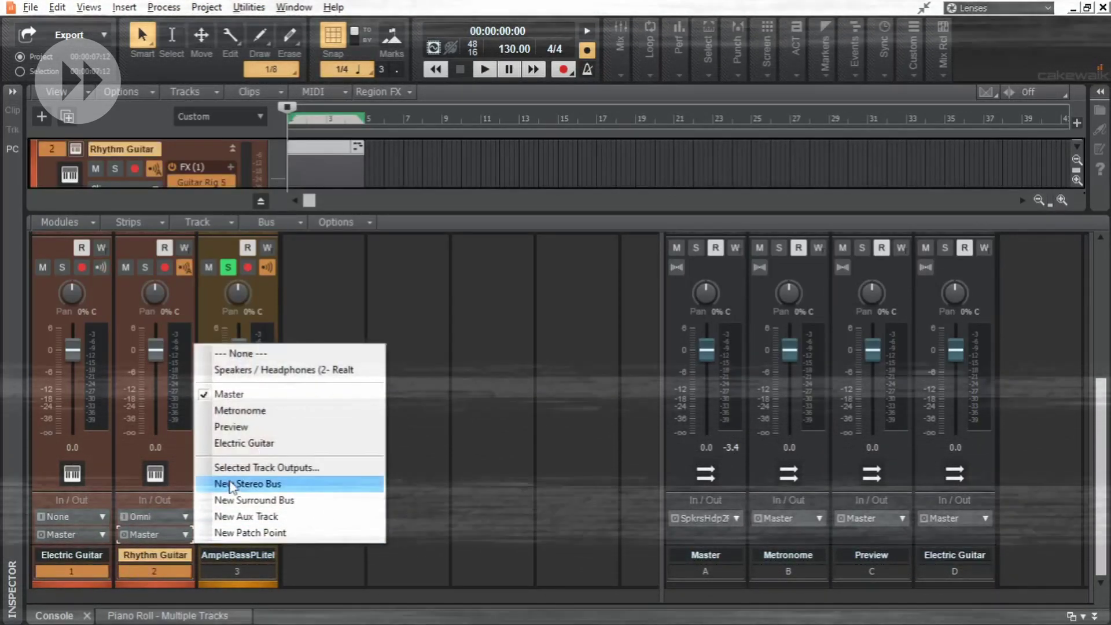
click(249, 461)
click(619, 286)
click(619, 285)
click(618, 335)
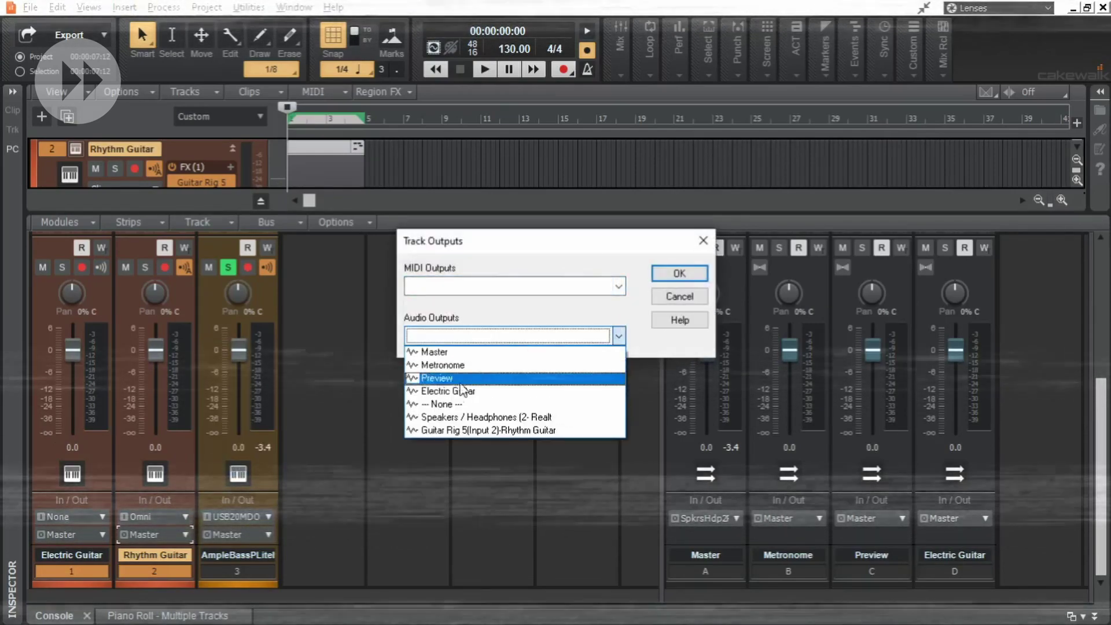
click(481, 394)
click(679, 273)
Solo the Electric Guitar bus and open its Quadcurve Equalizer
click(945, 248)
scroll(984, 423, up, 3)
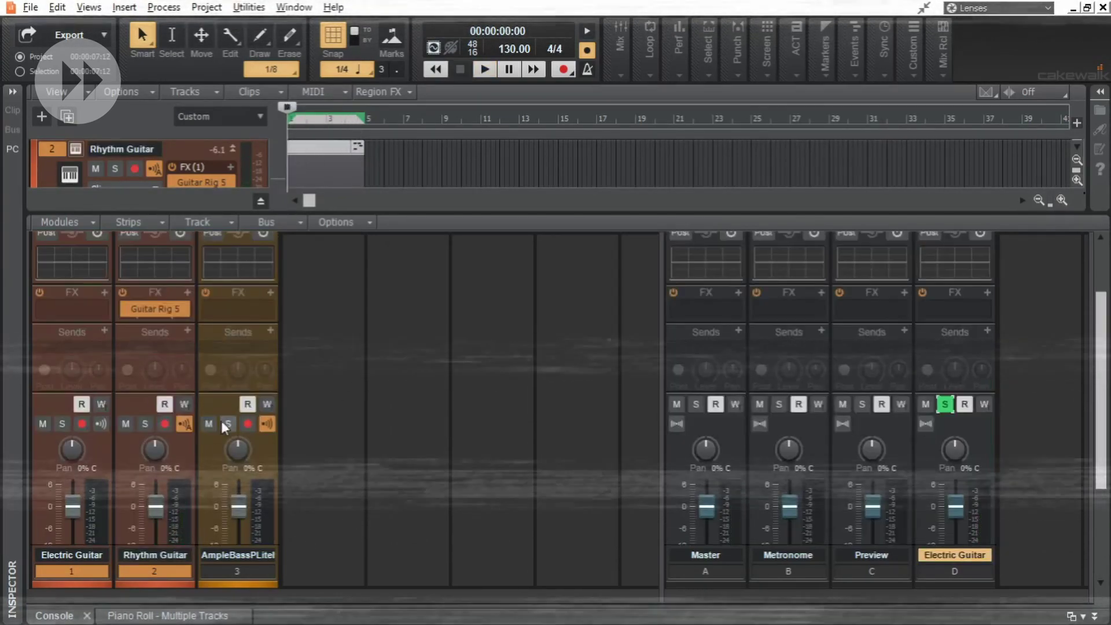
click(982, 419)
scroll(978, 418, up, 2)
double_click(955, 349)
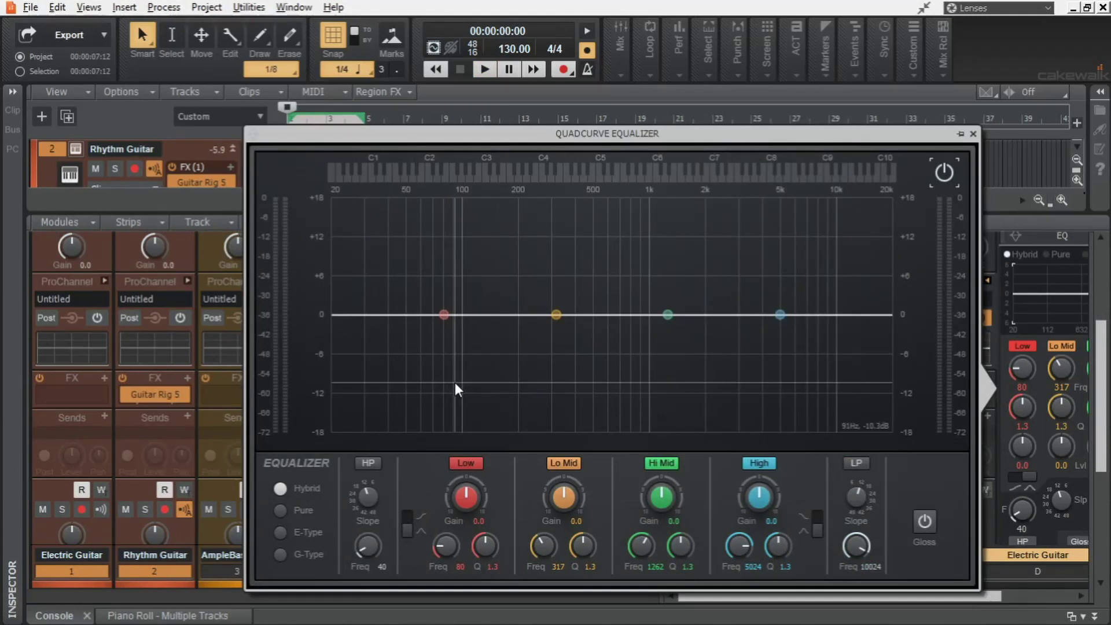
During playback, enable the high-pass filter in the Electric Guitar bus equalizer and set its frequency to 119 Hz
key(space)
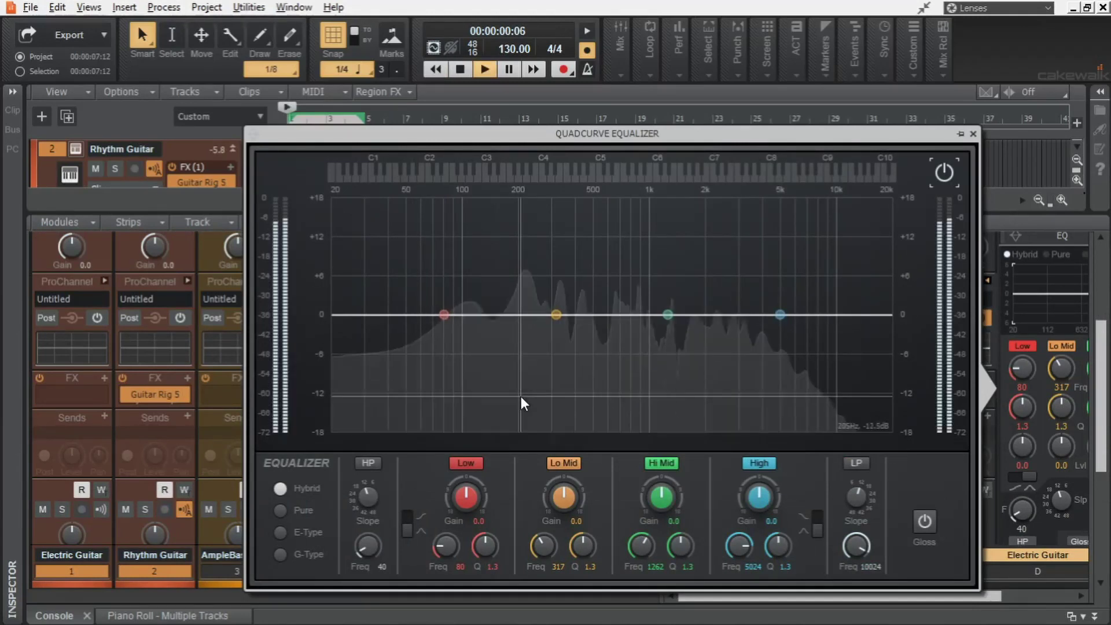
click(370, 467)
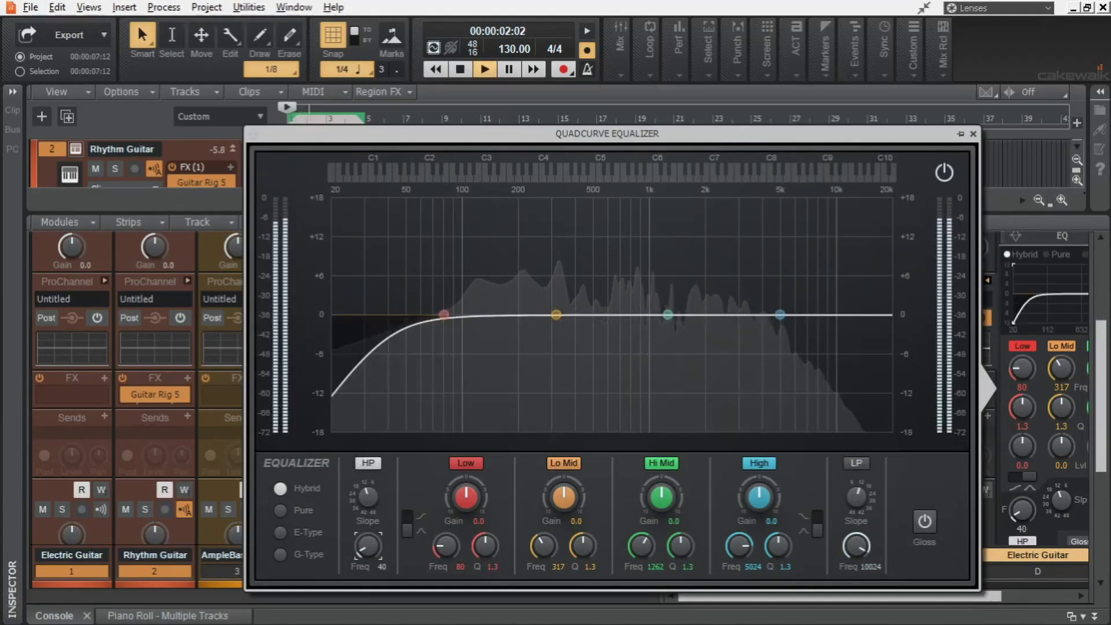
drag(364, 547, 370, 529)
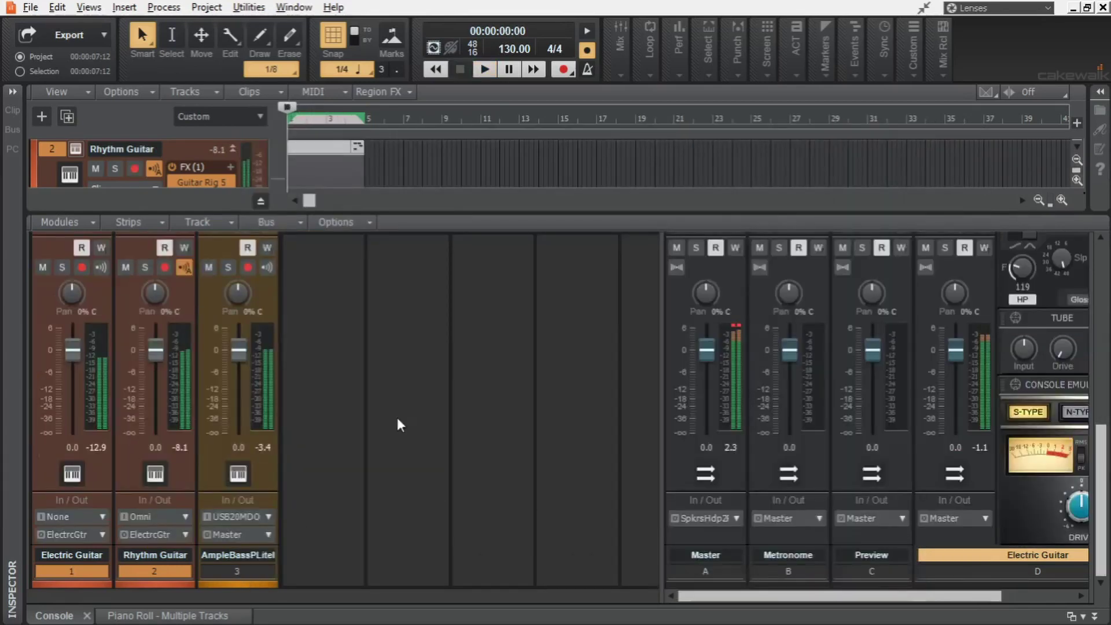
mouse_move(162, 361)
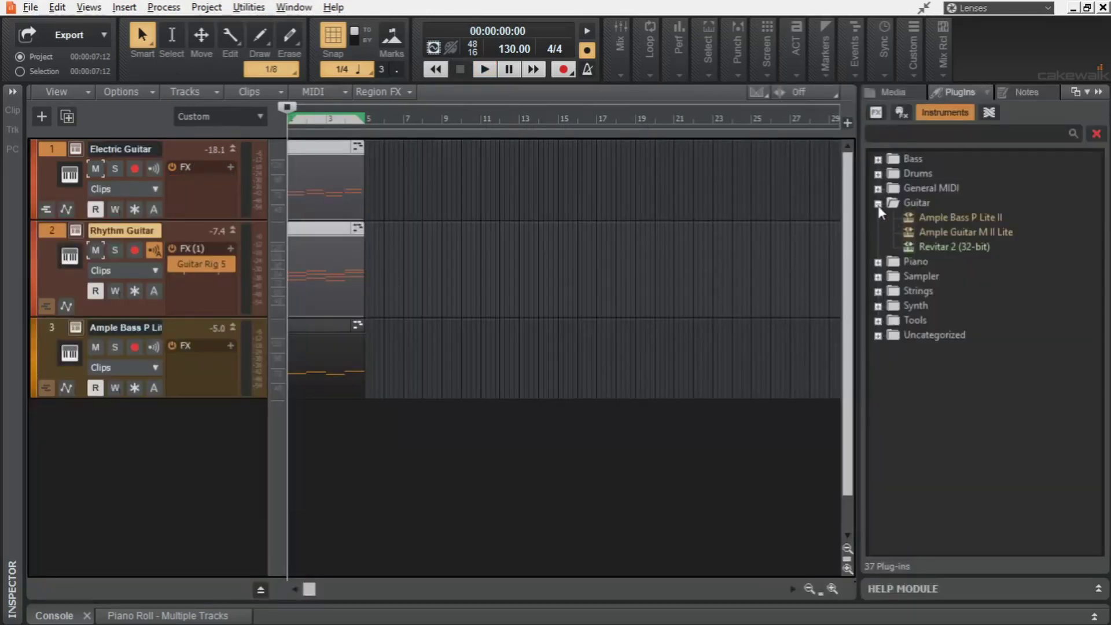
Insert the MT-PowerDrumKit drum synth with All Synth Audio Outputs: Stereo instead of a simple instrument track
click(878, 204)
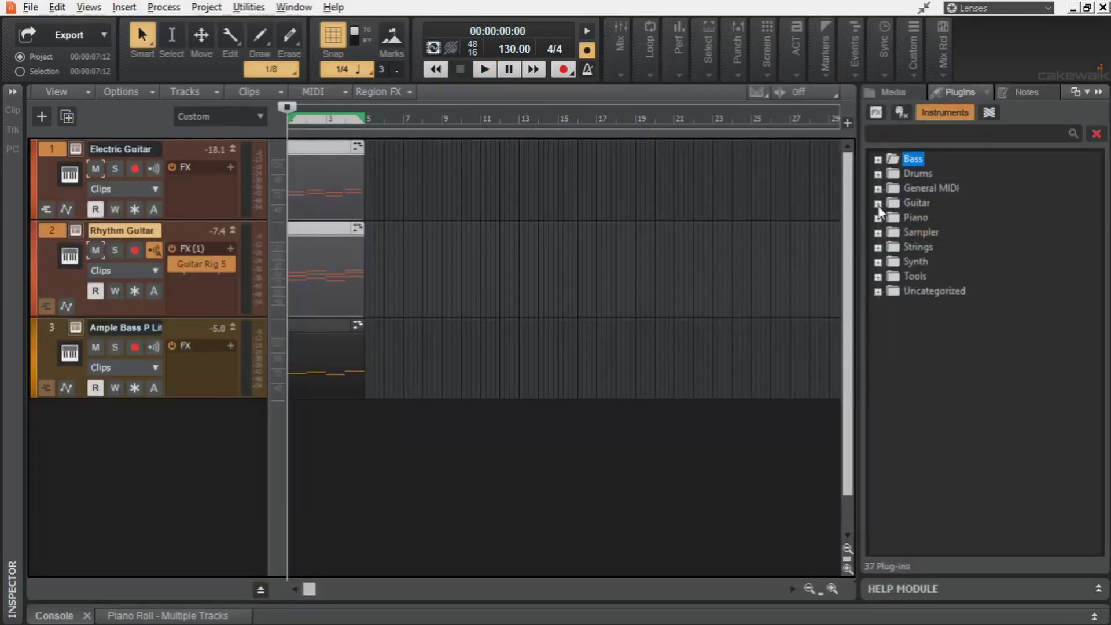
click(878, 174)
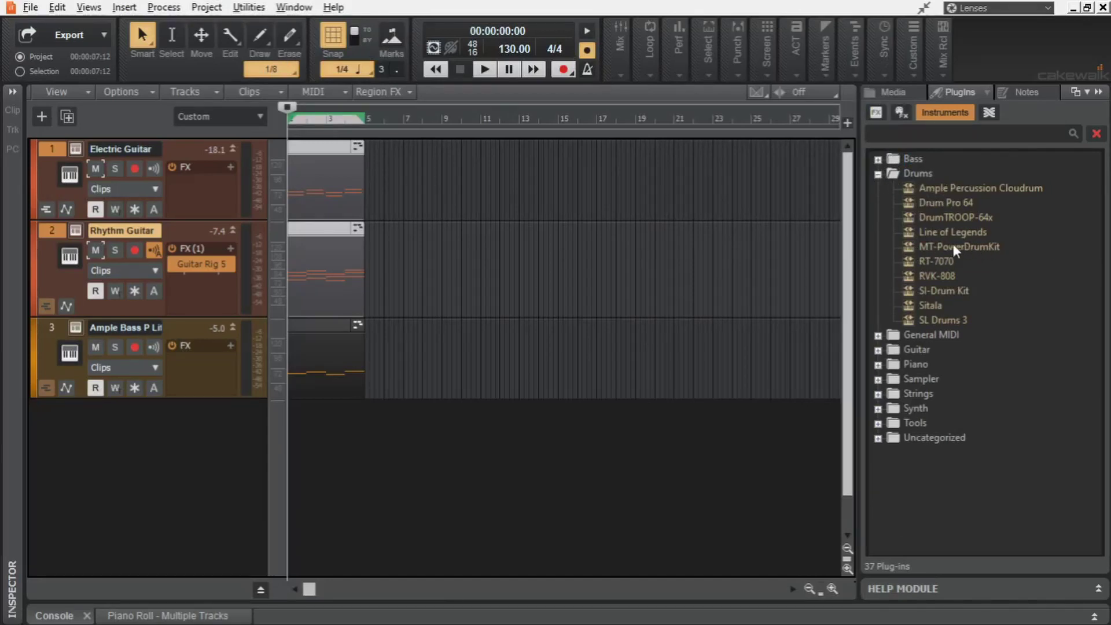
drag(986, 249, 205, 438)
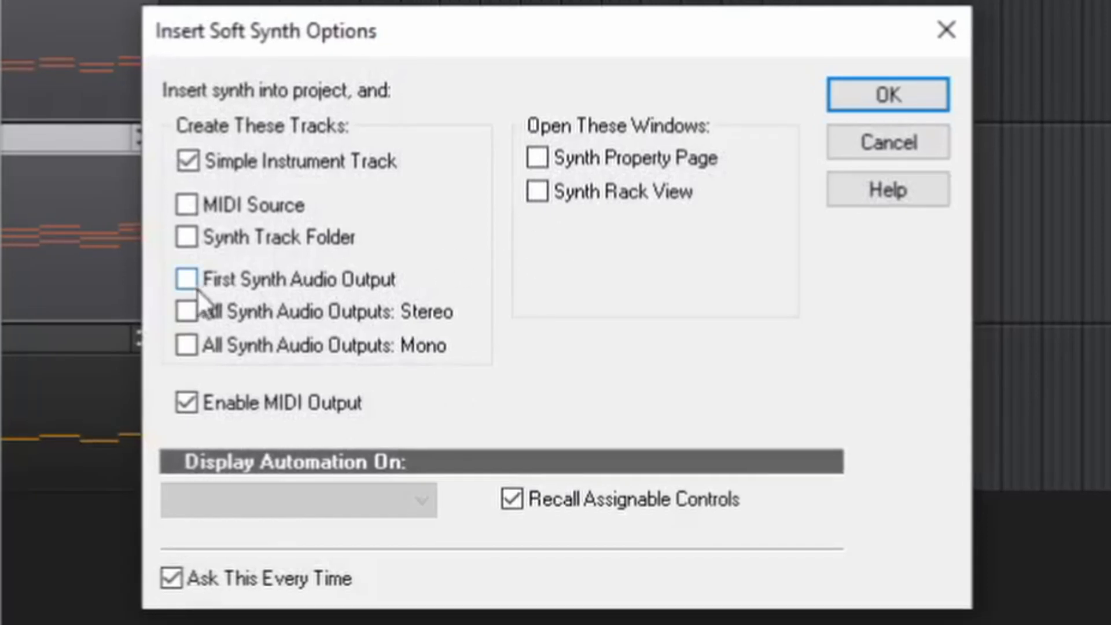
click(204, 312)
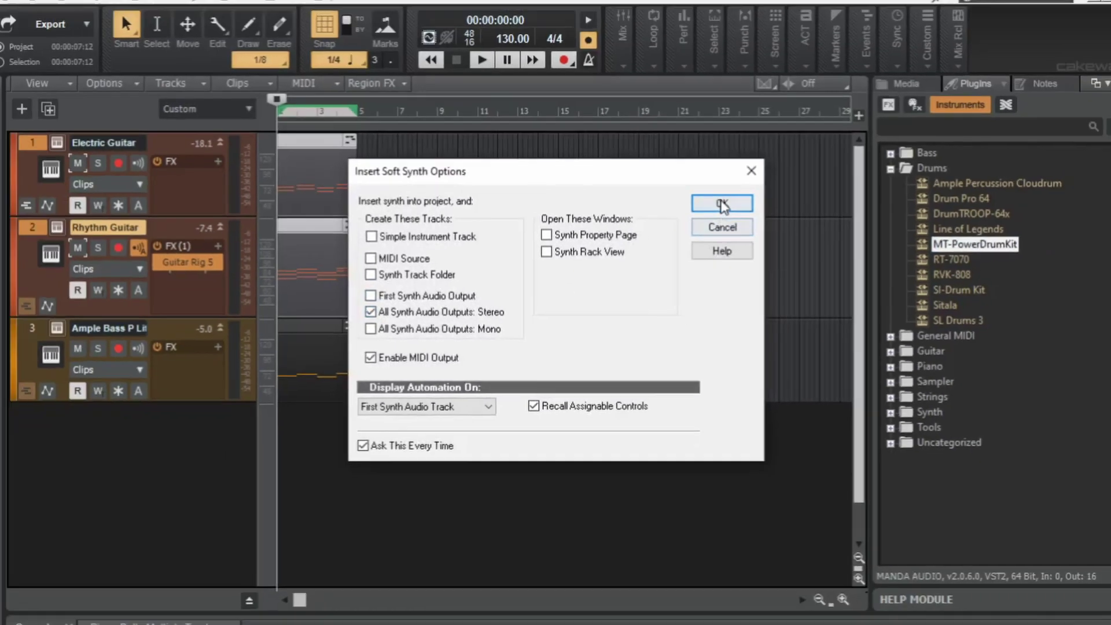
click(888, 94)
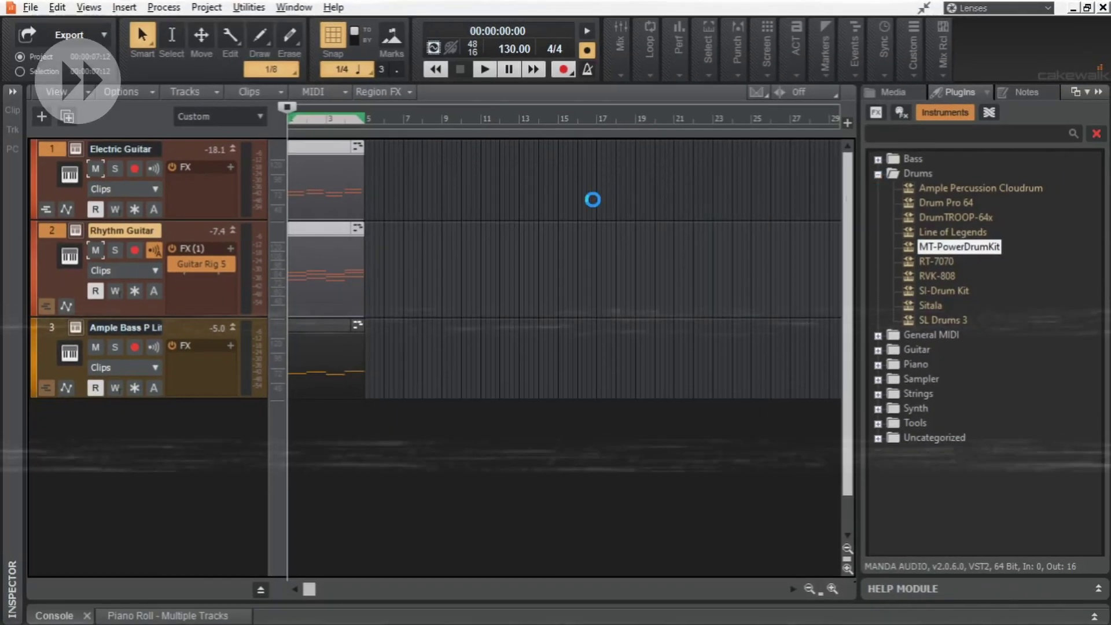
Collapse the browser and insert a MIDI track below the MT-PowerDrumKit output tracks
click(1098, 92)
scroll(309, 412, down, 3)
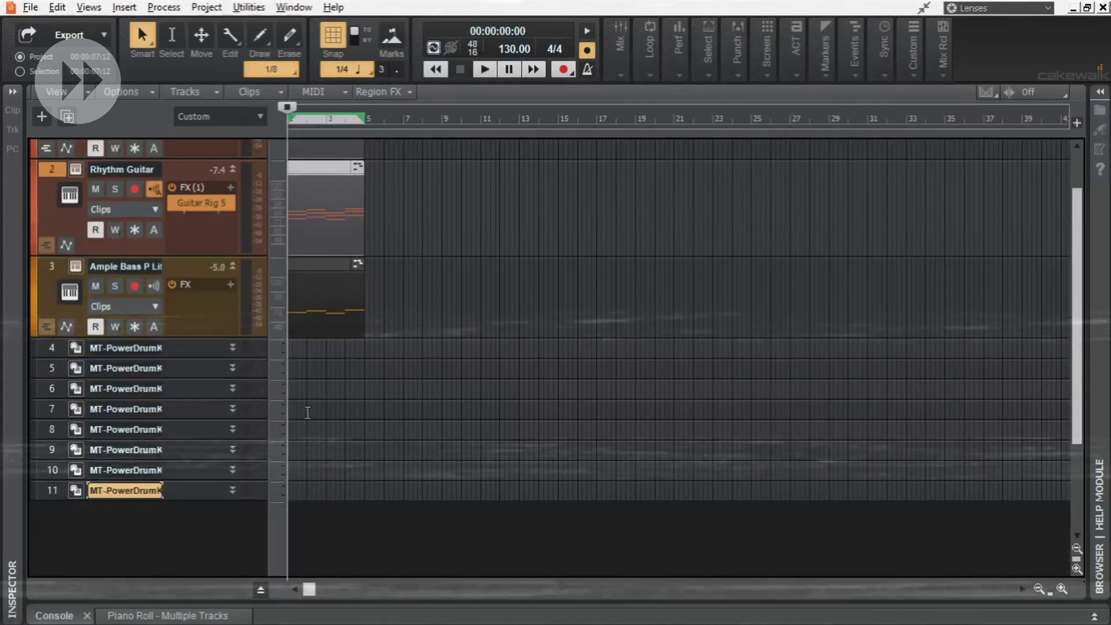
scroll(308, 412, up, 3)
right_click(196, 527)
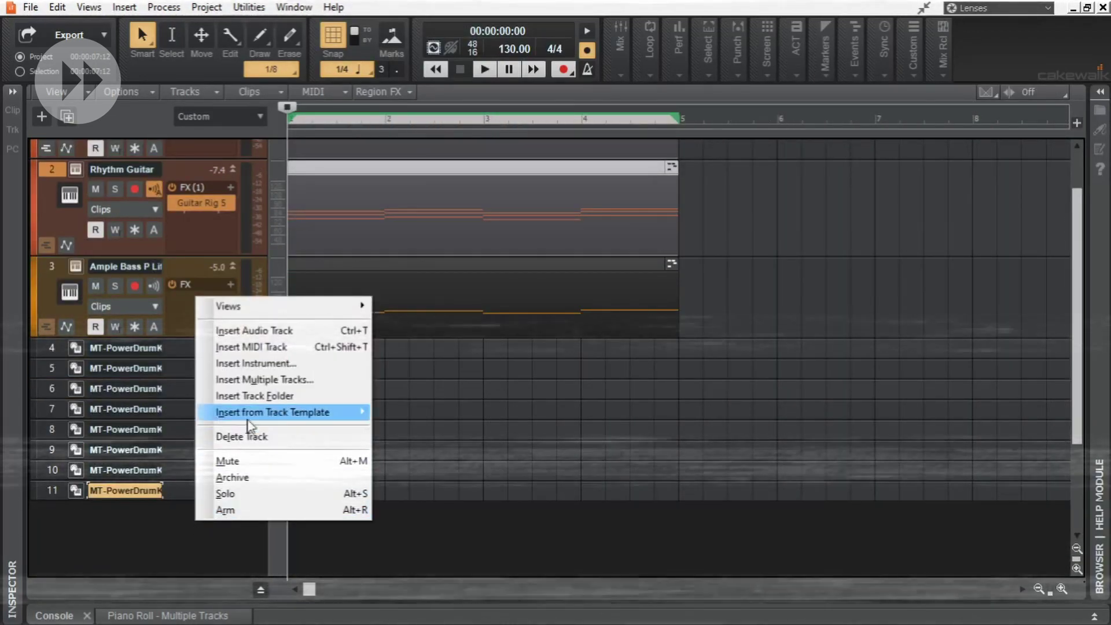
click(266, 331)
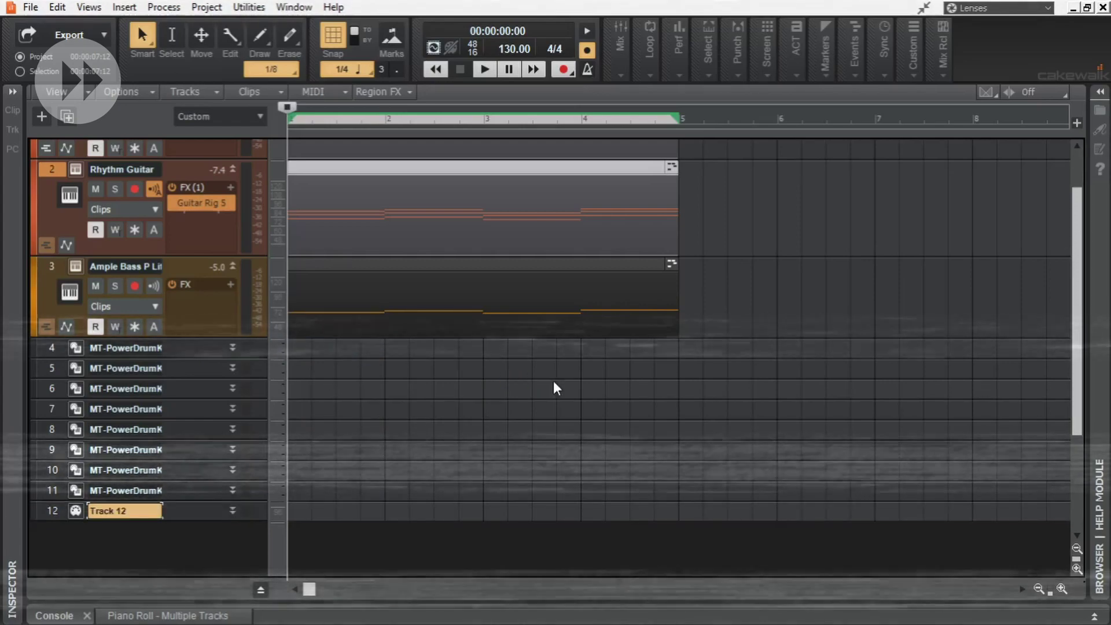
Select the eight MT-PowerDrumKit output tracks and move them into a new track folder
drag(53, 495, 53, 348)
right_click(54, 348)
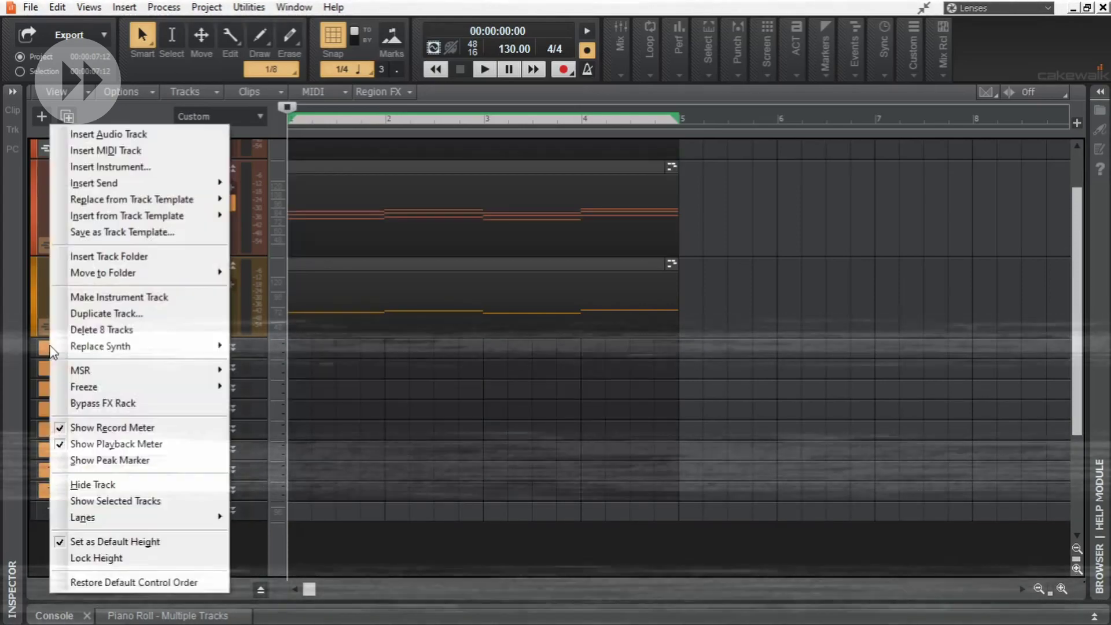
mouse_move(110, 273)
click(260, 274)
double_click(133, 348)
text(Real Drums)
key(Return)
Name the drum track folder MT power drums and solo it
double_click(115, 348)
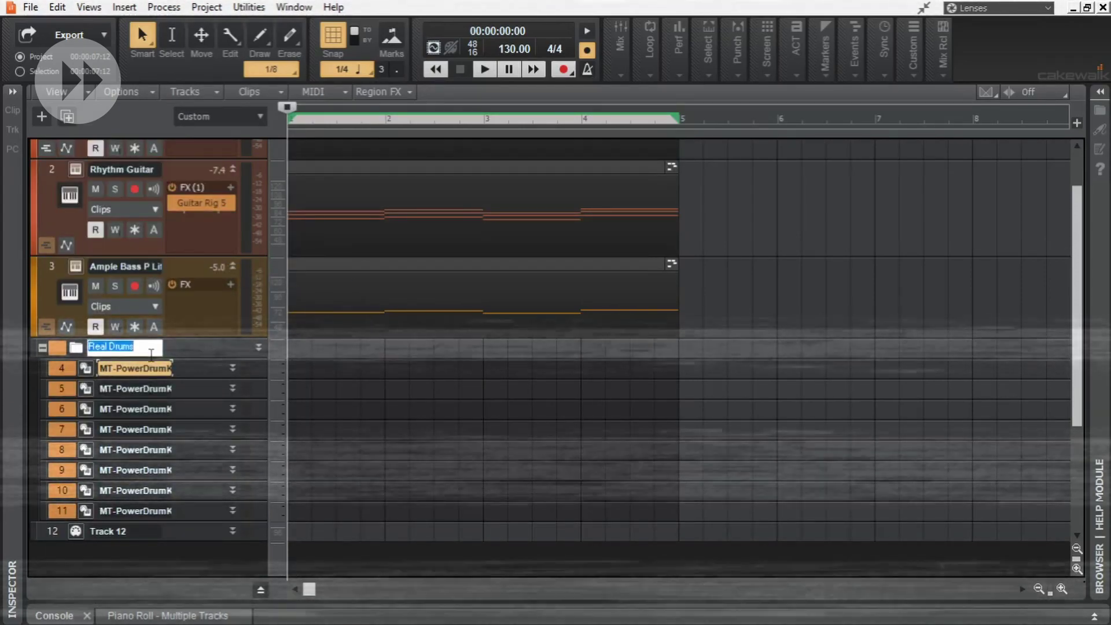
text(MT power drums)
click(112, 309)
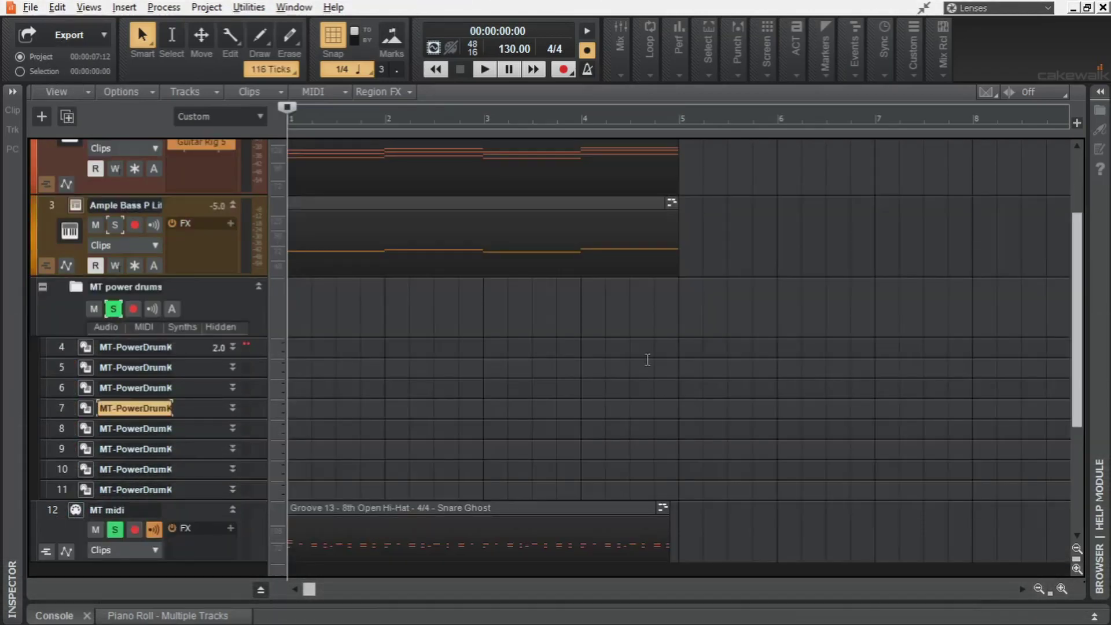
Play the drum groove and turn on loop playback from 1:01:000 to 5:01:000
key(space)
click(649, 60)
click(606, 99)
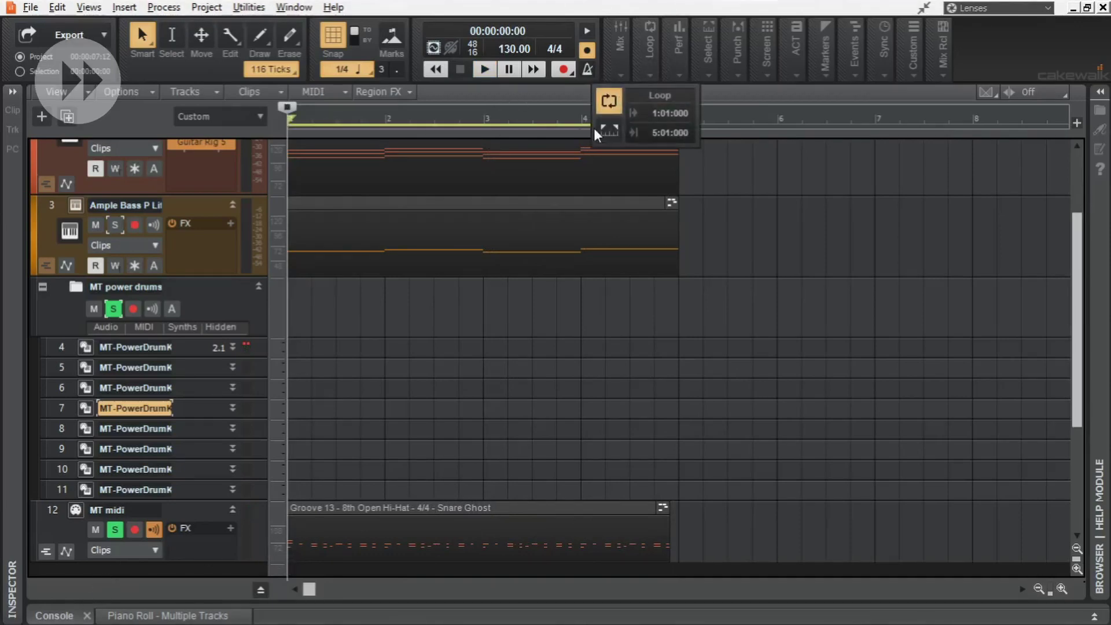
Show the drum output channels in the console and briefly play the groove
key(alt+2)
drag(322, 596, 210, 604)
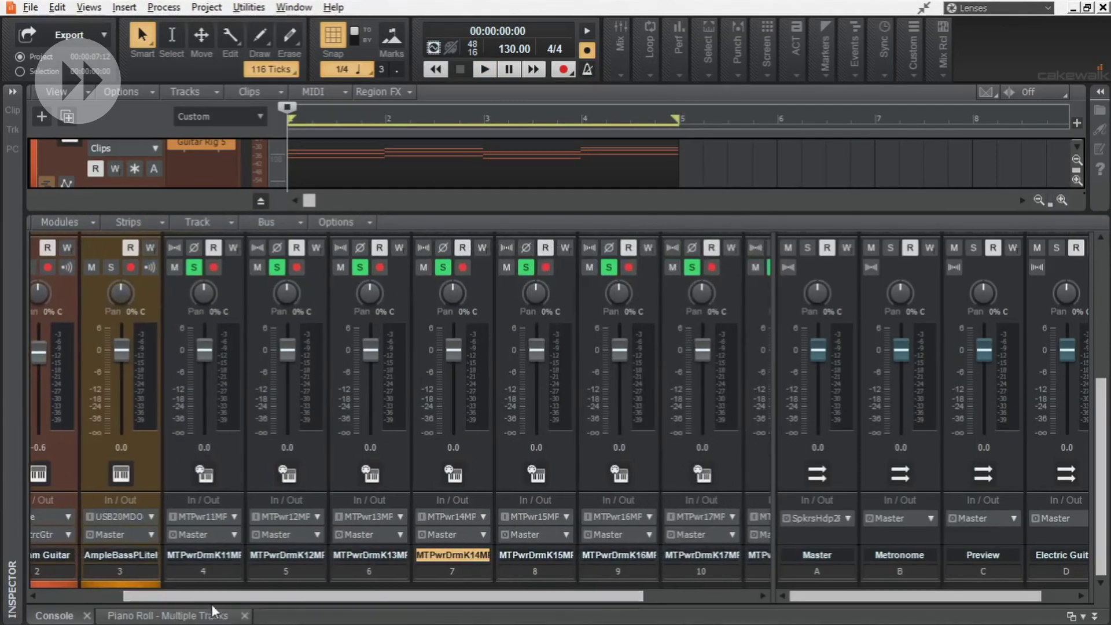
key(space)
key(space)
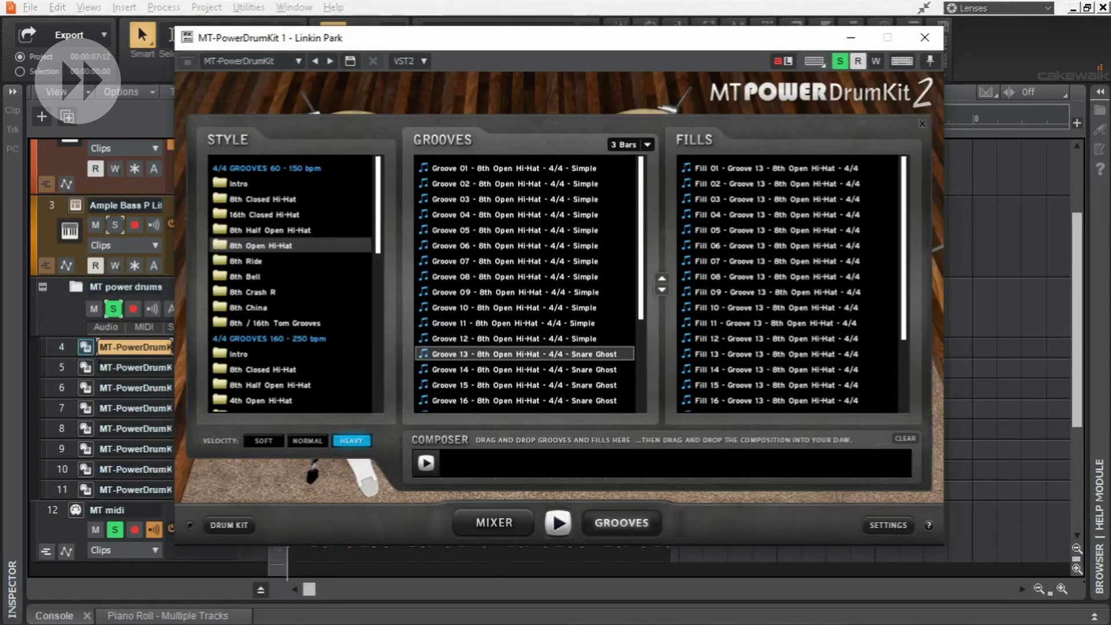
Assign the drum pieces to separate outputs in the MT-PowerDrumKit mixer and play the groove to check the output tracks
click(491, 588)
click(234, 487)
click(209, 522)
click(281, 495)
click(273, 522)
click(344, 496)
click(337, 537)
click(407, 495)
click(401, 537)
click(465, 496)
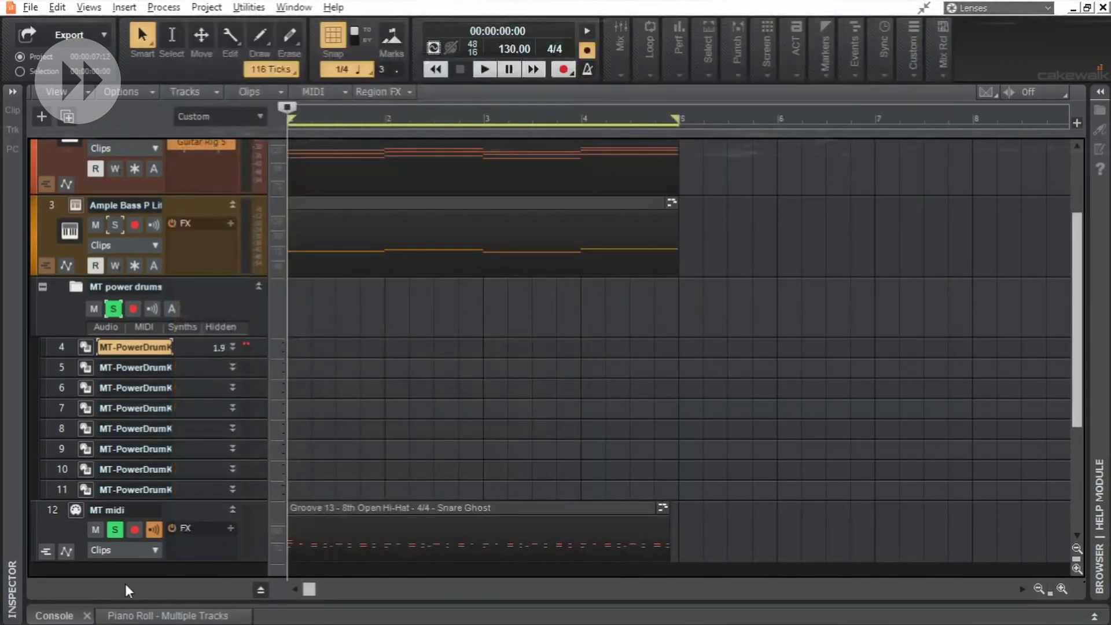
key(space)
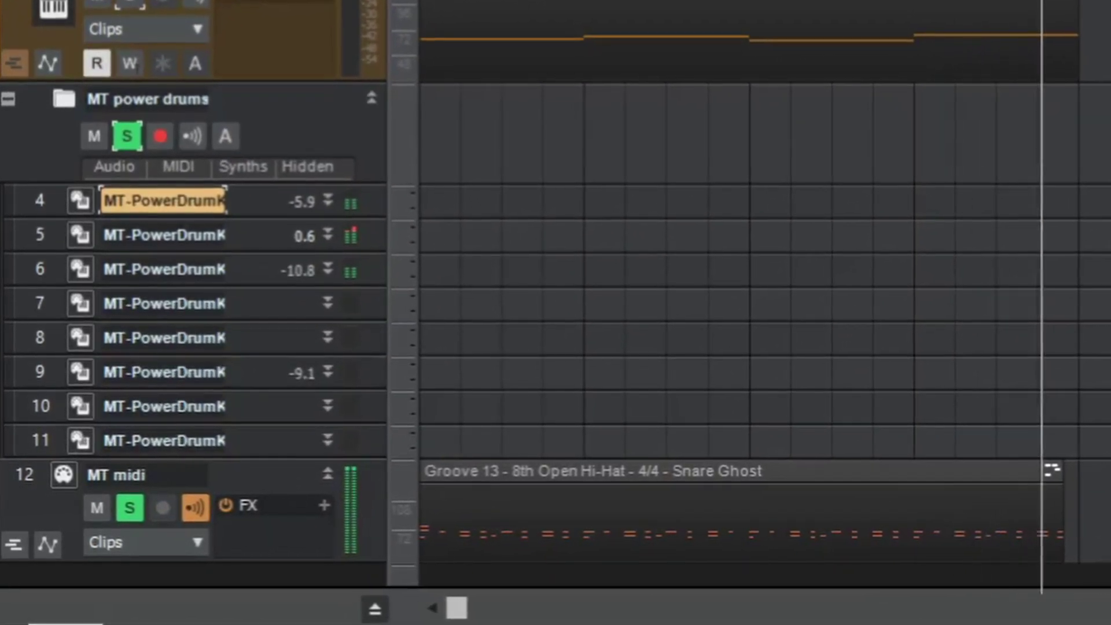
key(space)
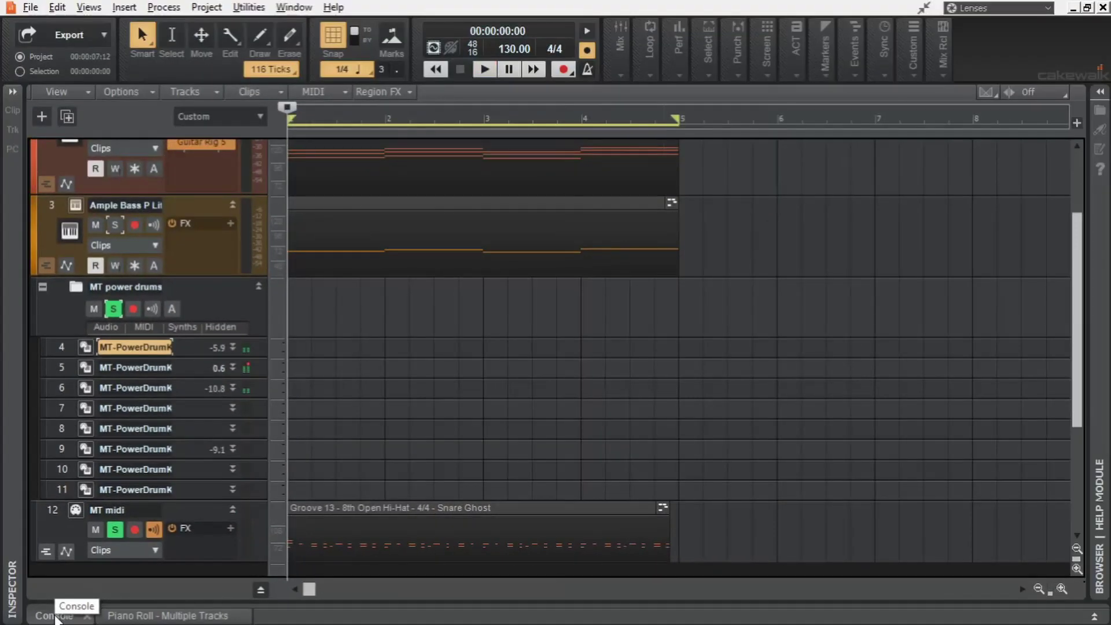
Add a new bus in the console and name it Real Drums
click(55, 615)
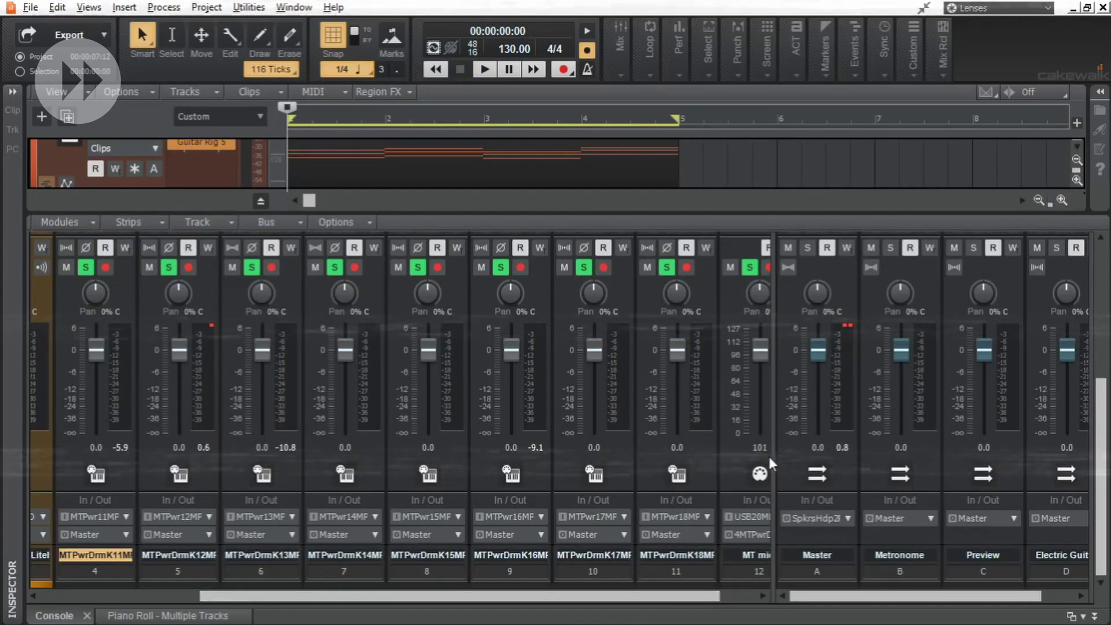
right_click(984, 474)
drag(774, 454, 657, 434)
click(995, 471)
text(Real Drums)
key(Return)
click(944, 553)
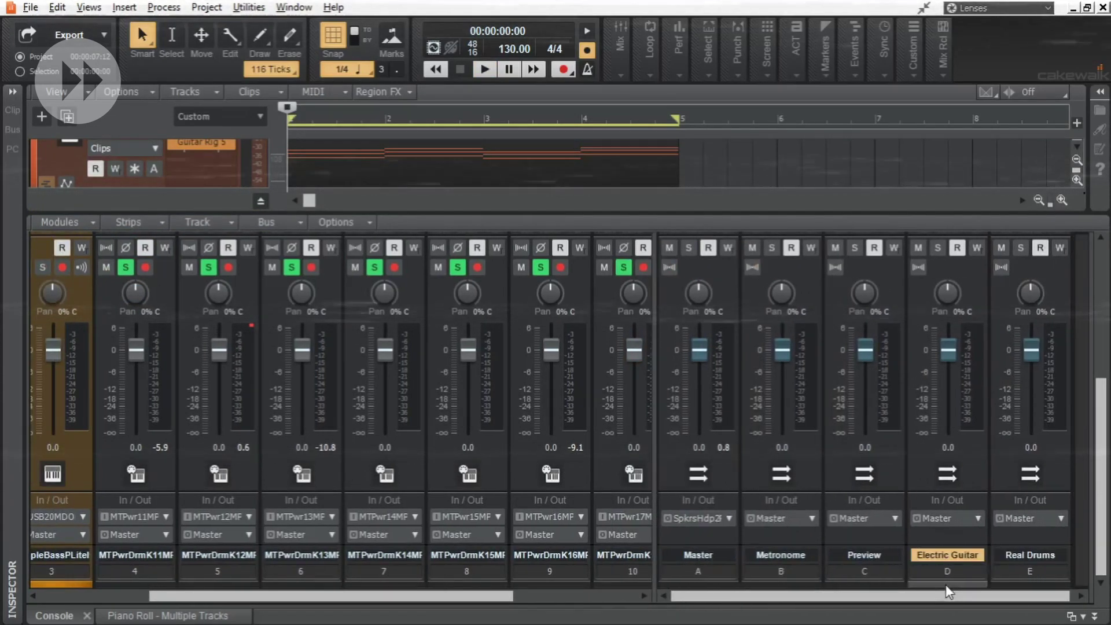
Select the eight MT-PowerDrumKit channels, tracks 4 to 11, and route their audio output to the Real Drums bus together
drag(657, 579, 852, 579)
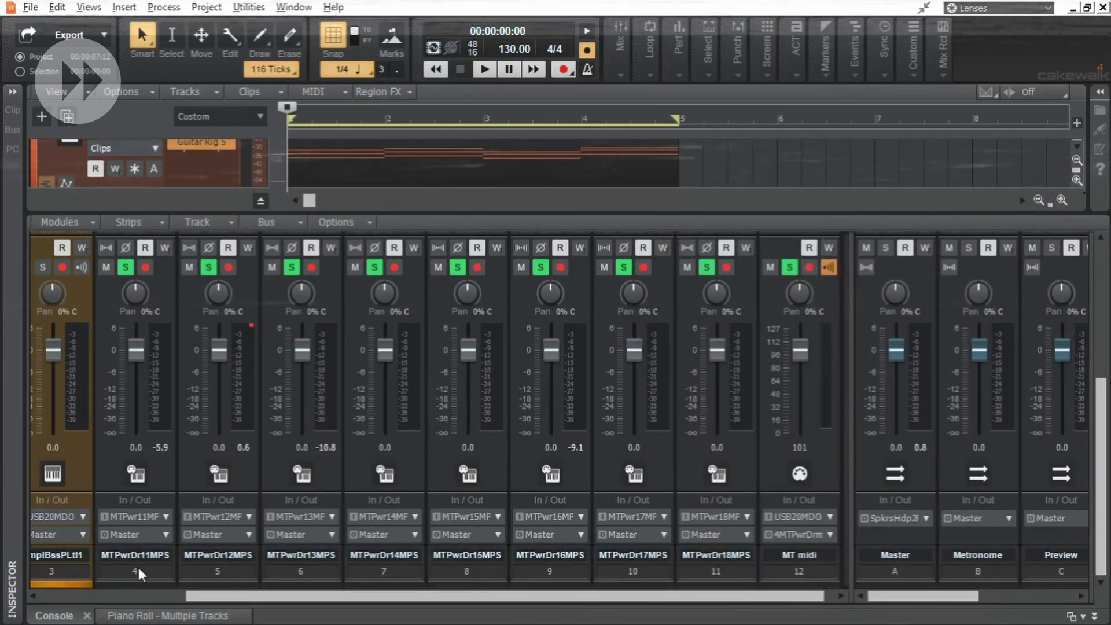
click(716, 571)
shift+click(135, 571)
click(331, 534)
click(434, 463)
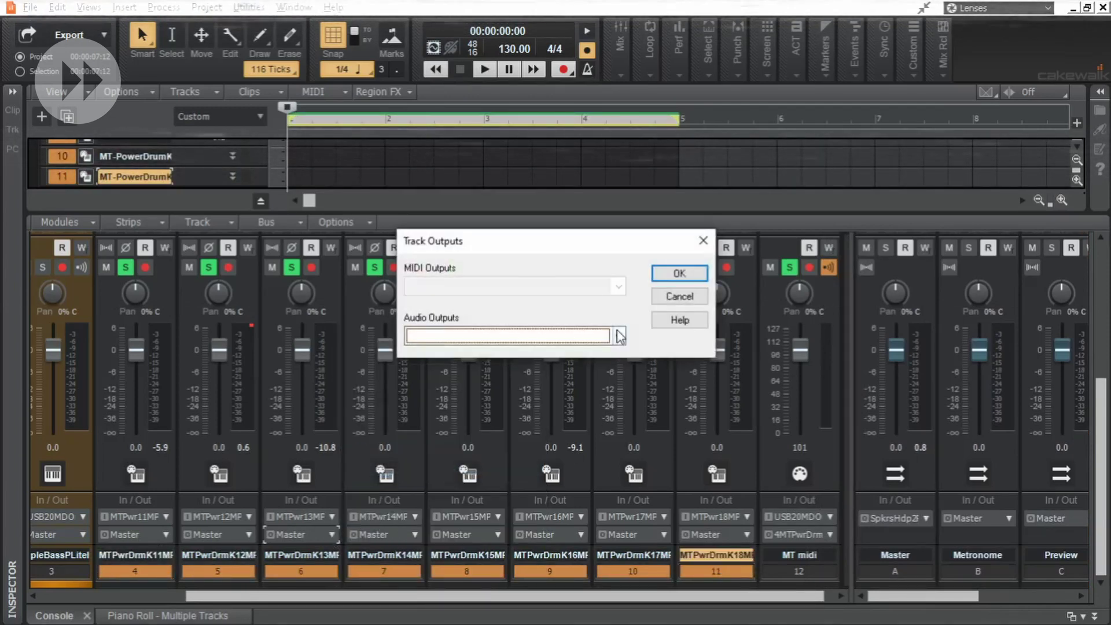
click(471, 336)
click(462, 416)
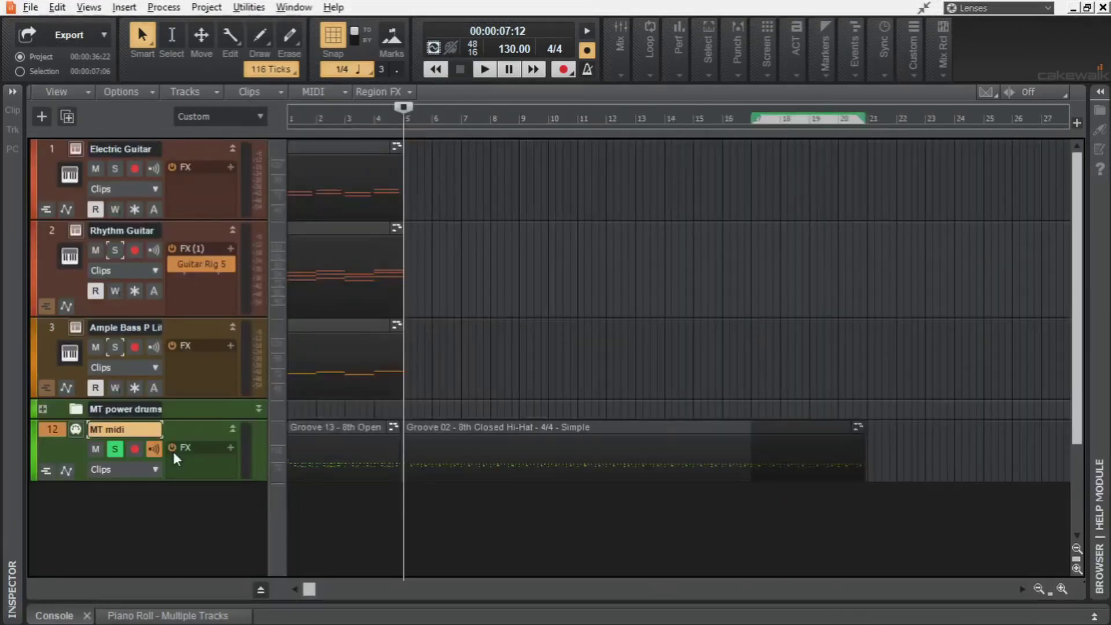
Play the 8th Closed Hi-Hat groove on the MT midi track from measure 5
key(space)
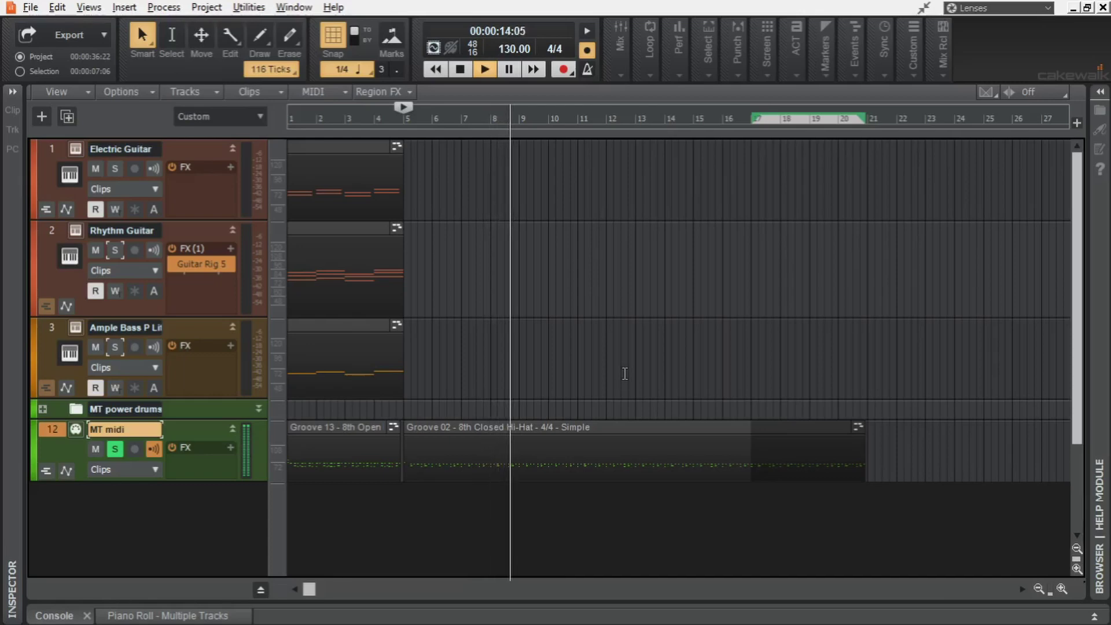
key(space)
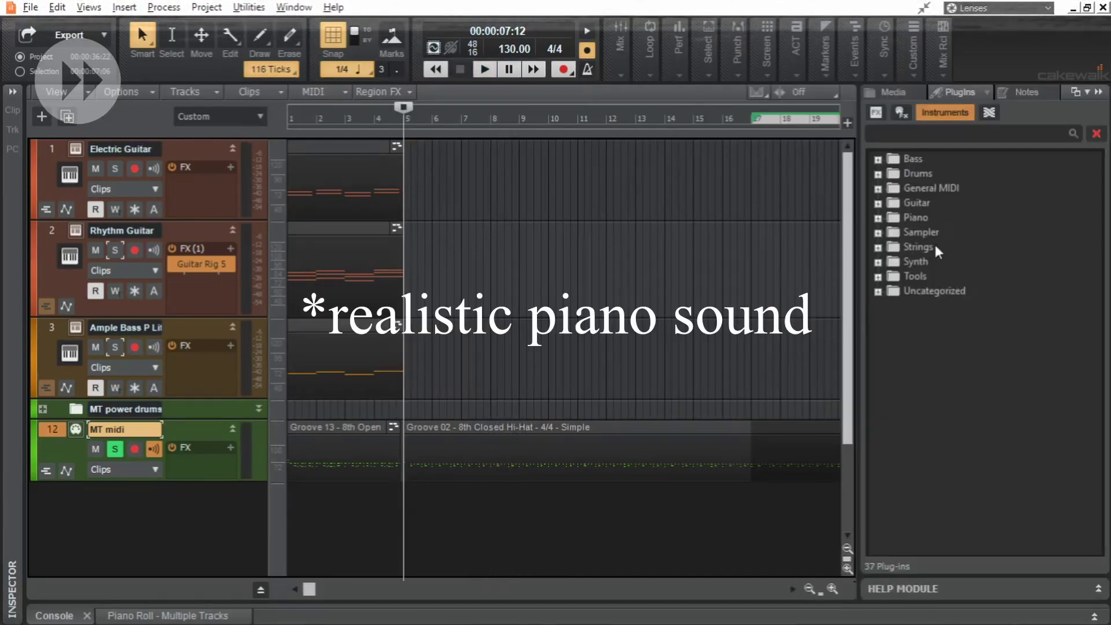
Insert the Keyzone Classic piano instrument as a new track below MT midi
click(877, 218)
drag(952, 232, 142, 516)
click(714, 208)
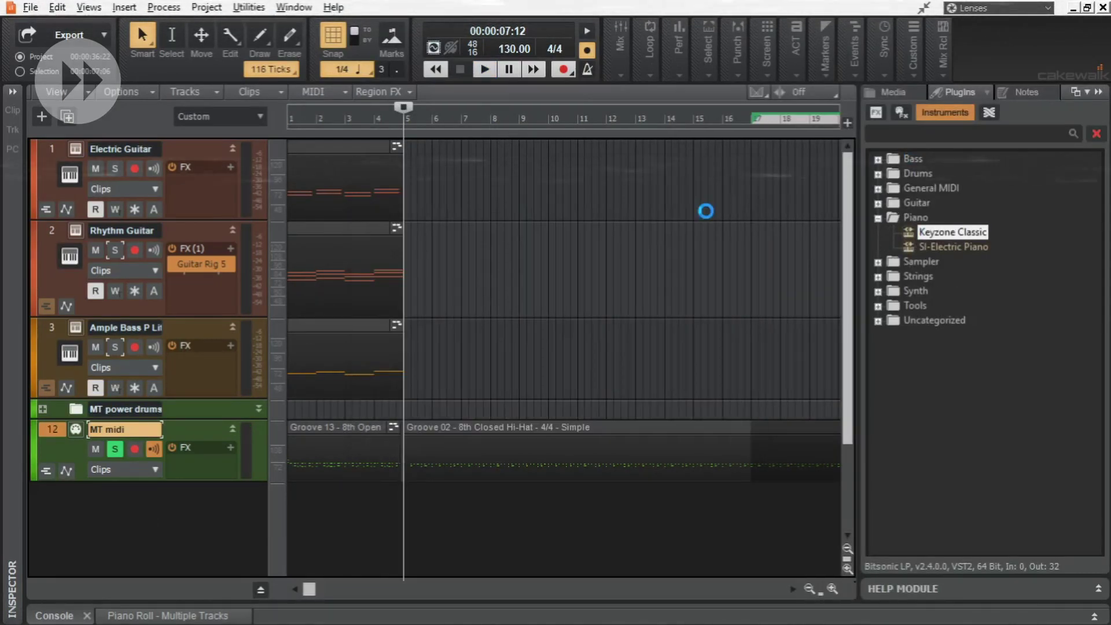
Unsolo the MT midi track, then enlarge and solo the Keyzone Classic track
click(116, 326)
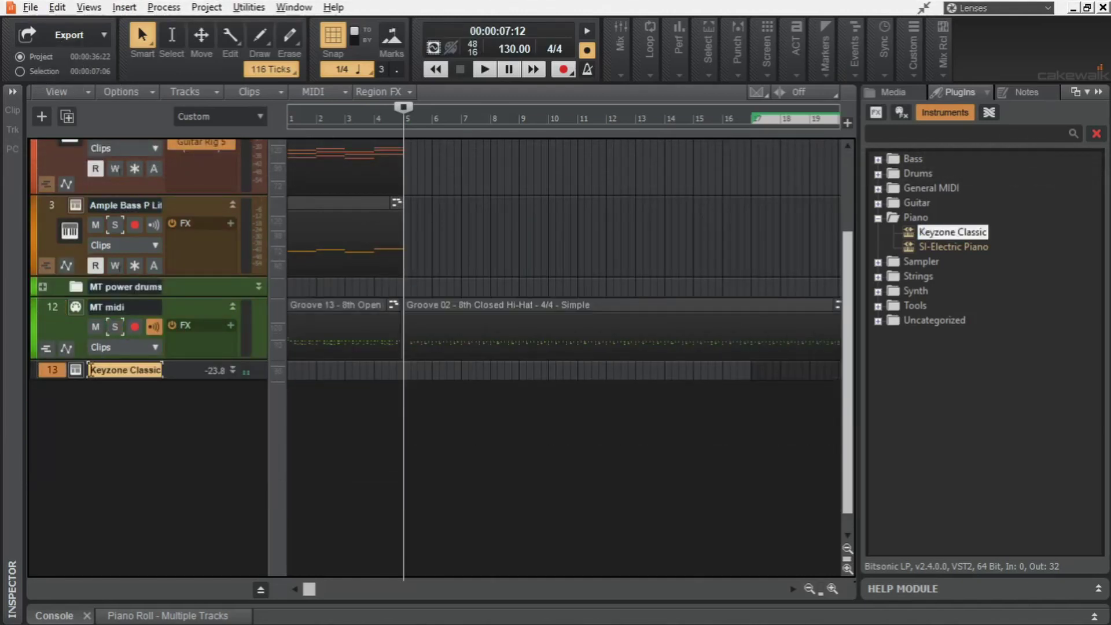
drag(182, 380, 174, 442)
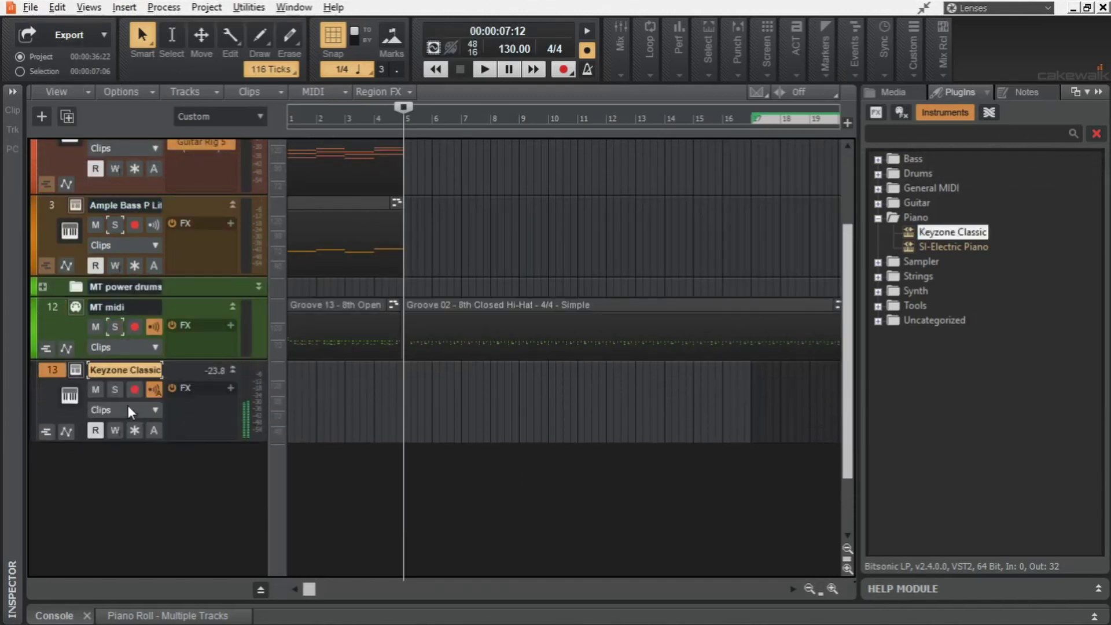
click(116, 389)
Choose the Yamaha Grand Piano program in Keyzone Classic, then close the plug-in and collapse the browser
click(76, 372)
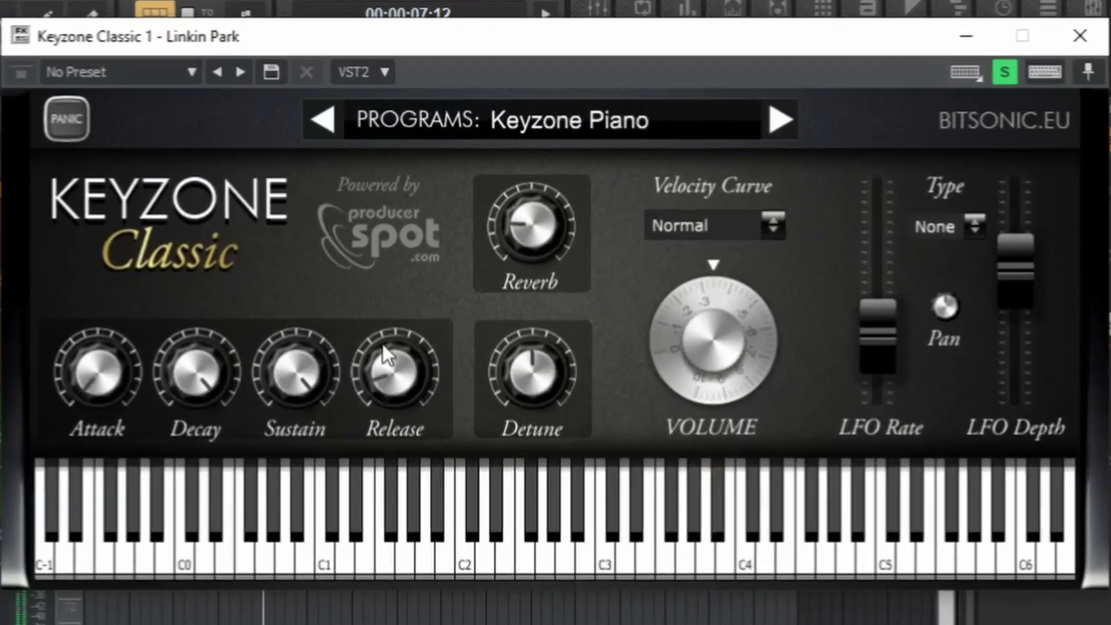
drag(383, 344, 534, 261)
click(805, 110)
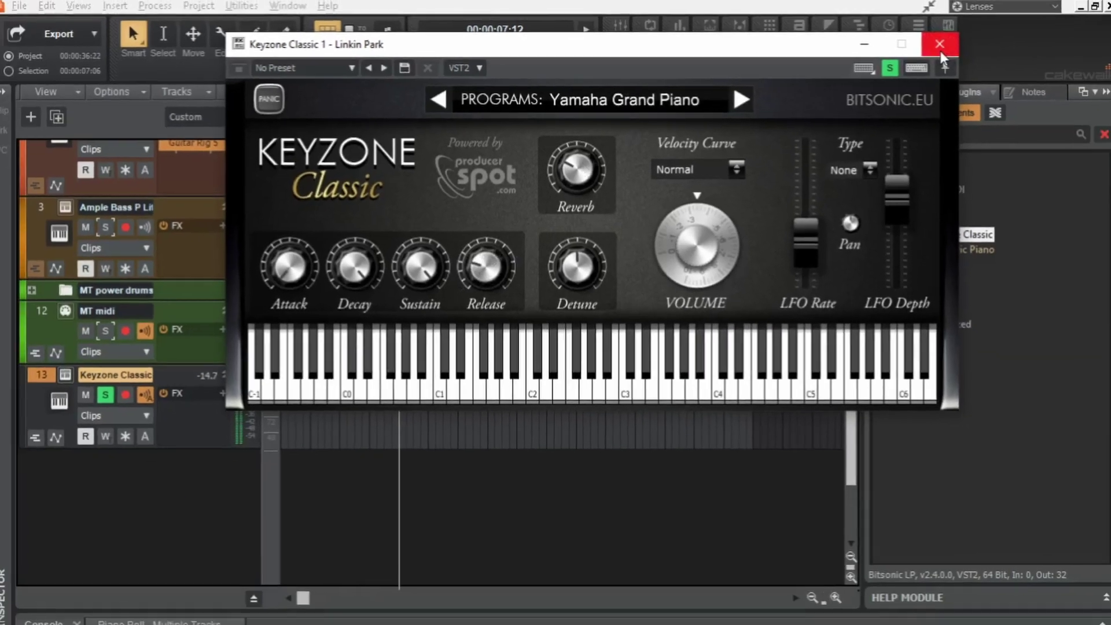
click(1079, 36)
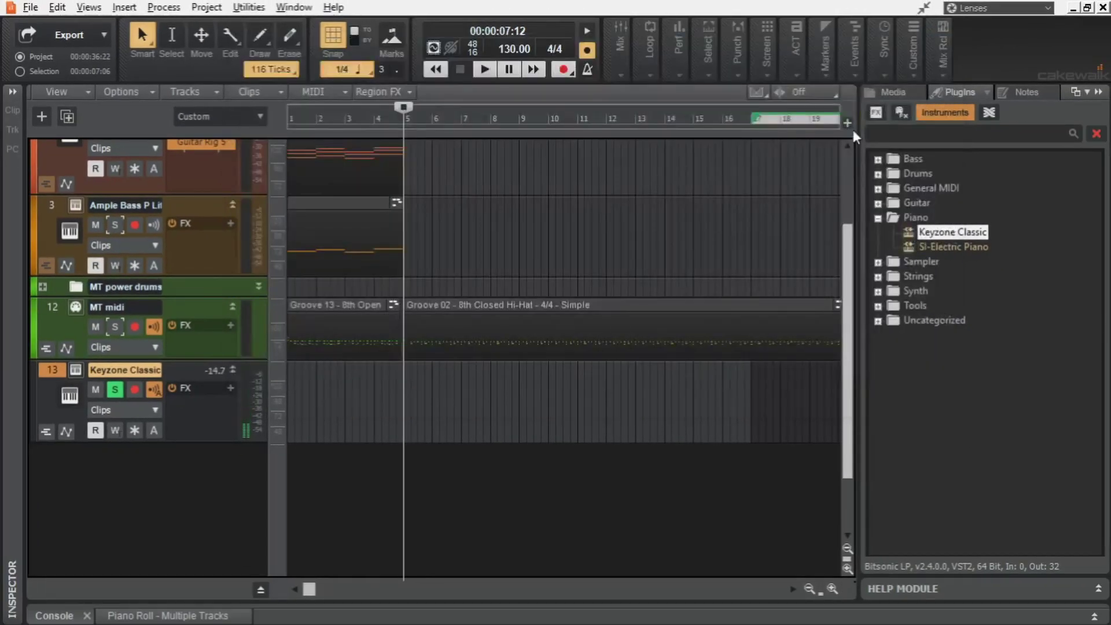
click(1098, 92)
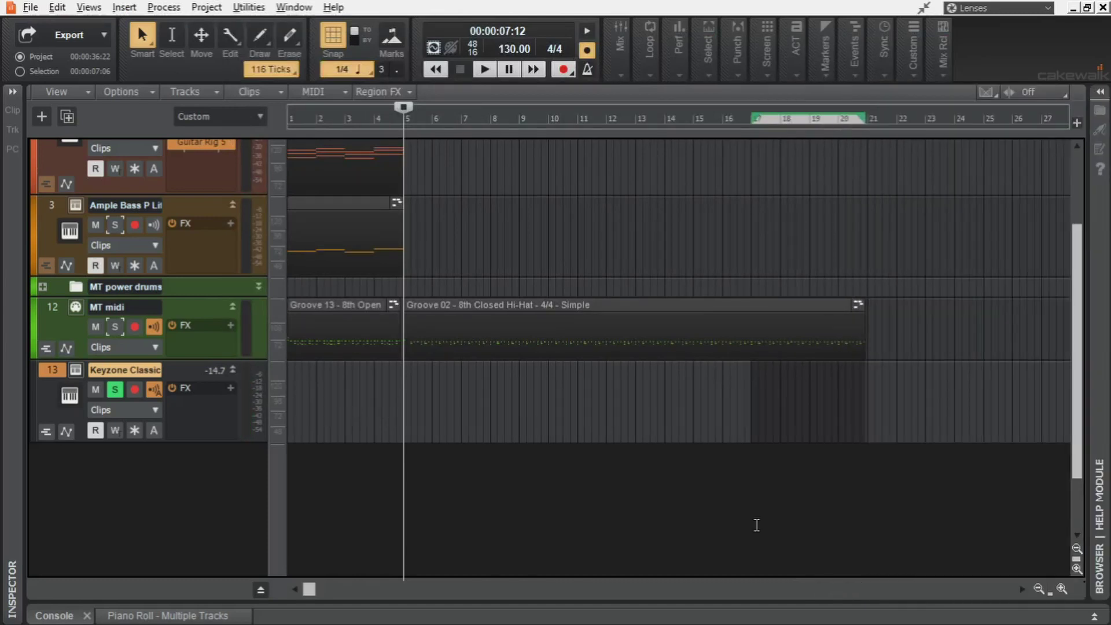
Arm the Keyzone Classic track, record a piano chord part from measure 5 to about measure 8, and select the recorded clip
click(135, 389)
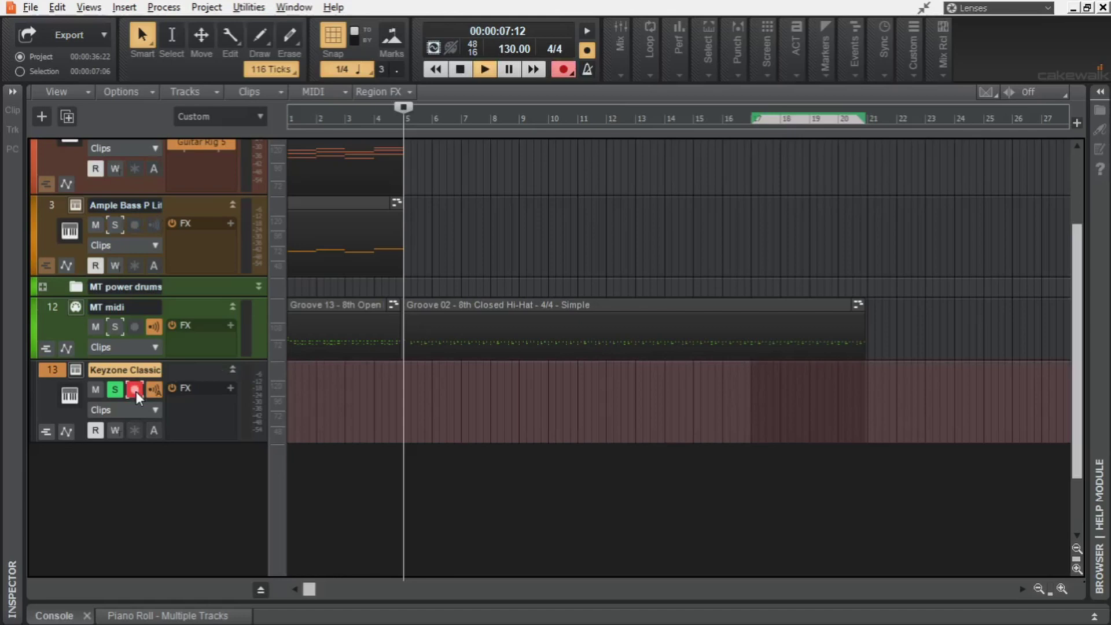
key(r)
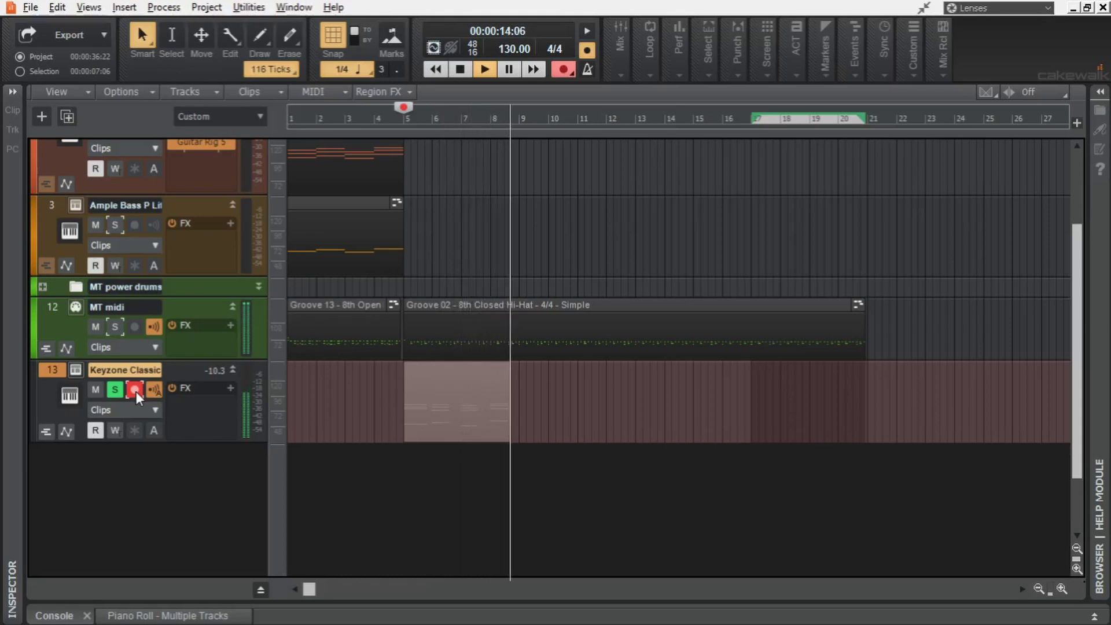
key(space)
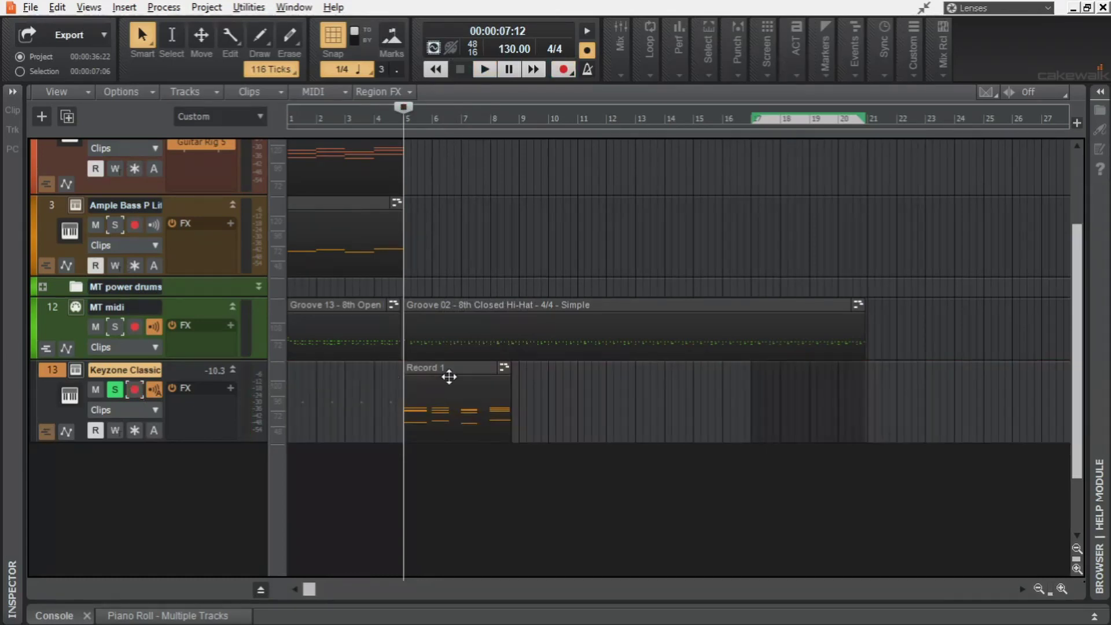
click(449, 373)
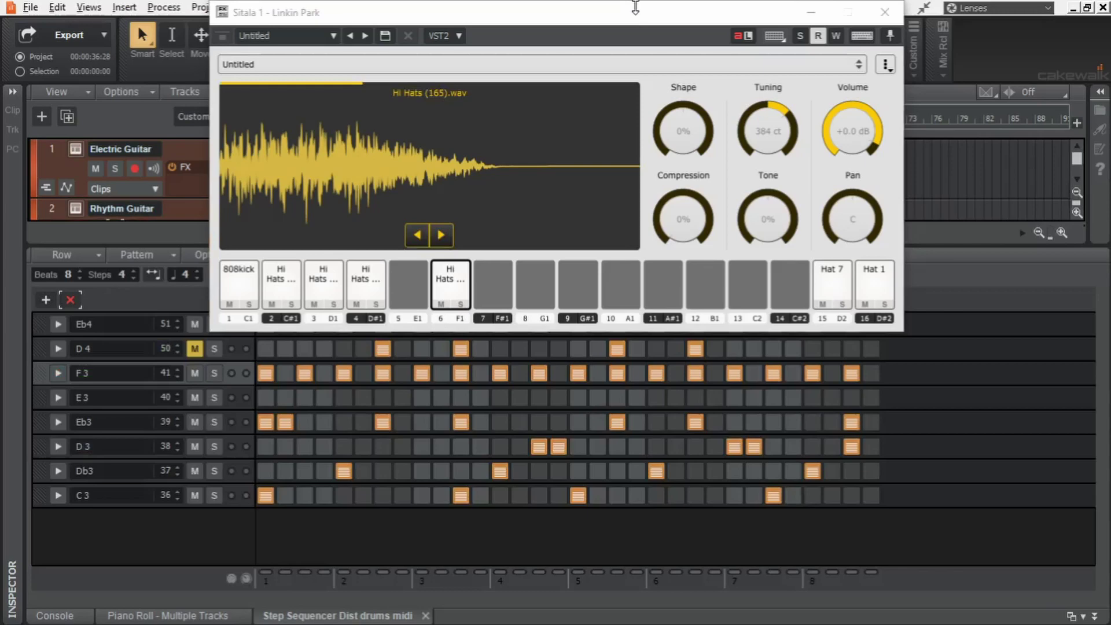
Close the Sitala sampler and play the Dist drums midi pattern in the step sequencer
drag(635, 6, 691, 113)
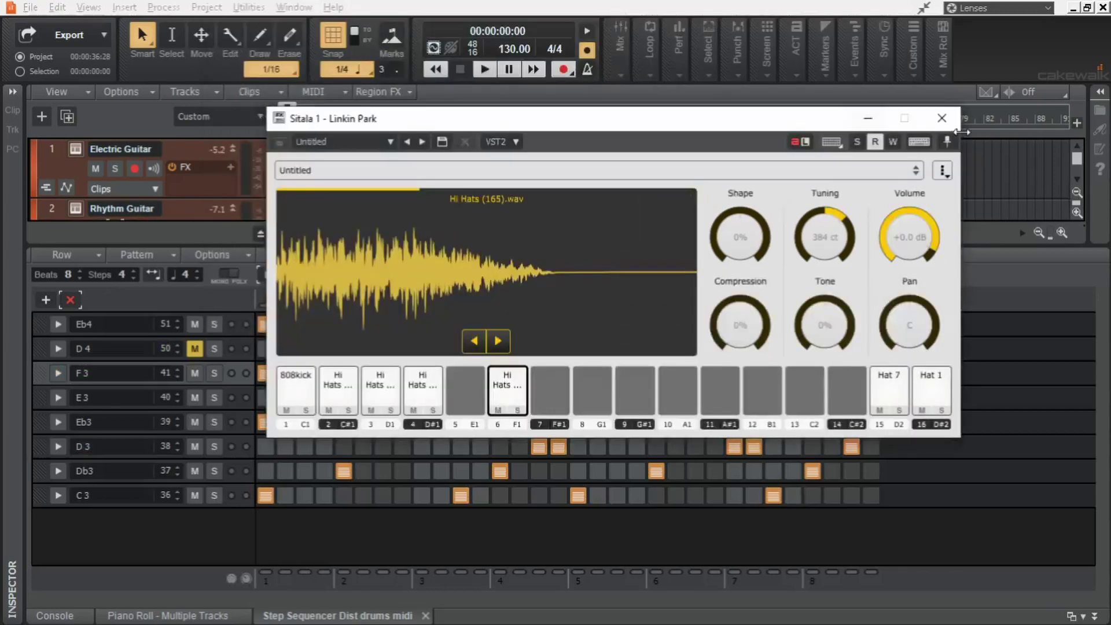
click(942, 118)
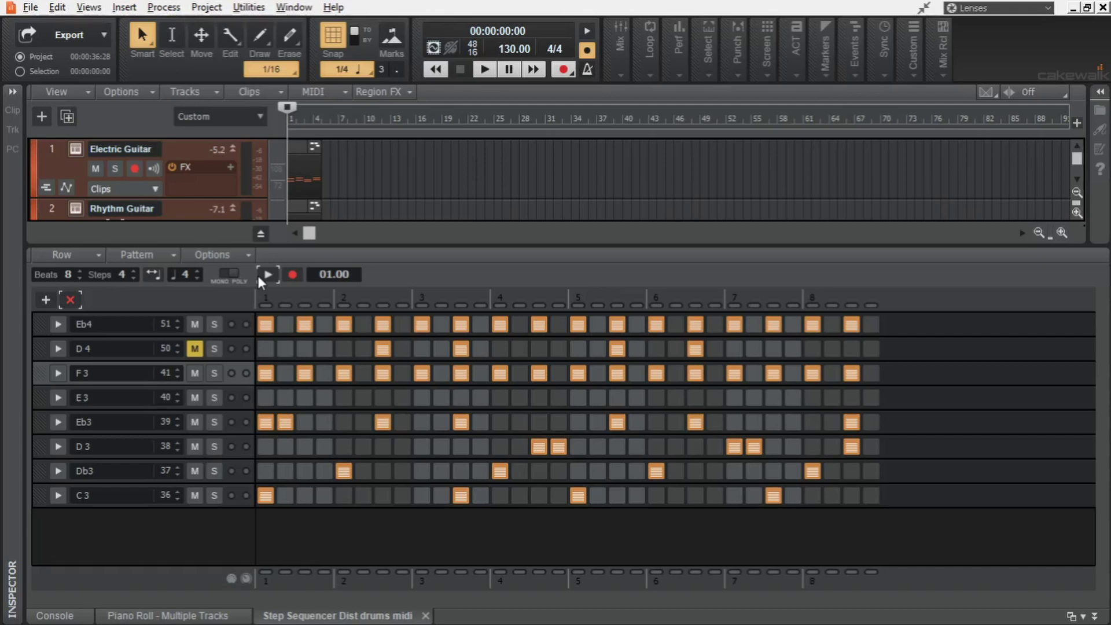
click(267, 274)
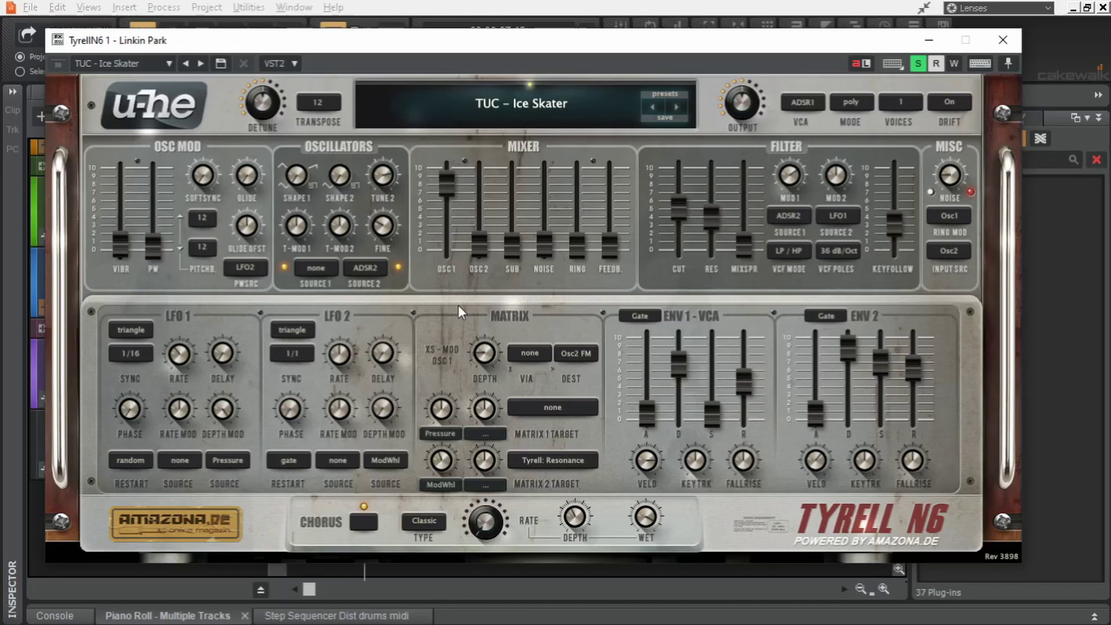
Close the TyrellN6 synth, open its track's clip at measure 5 in the piano roll, and play the melody
click(1002, 40)
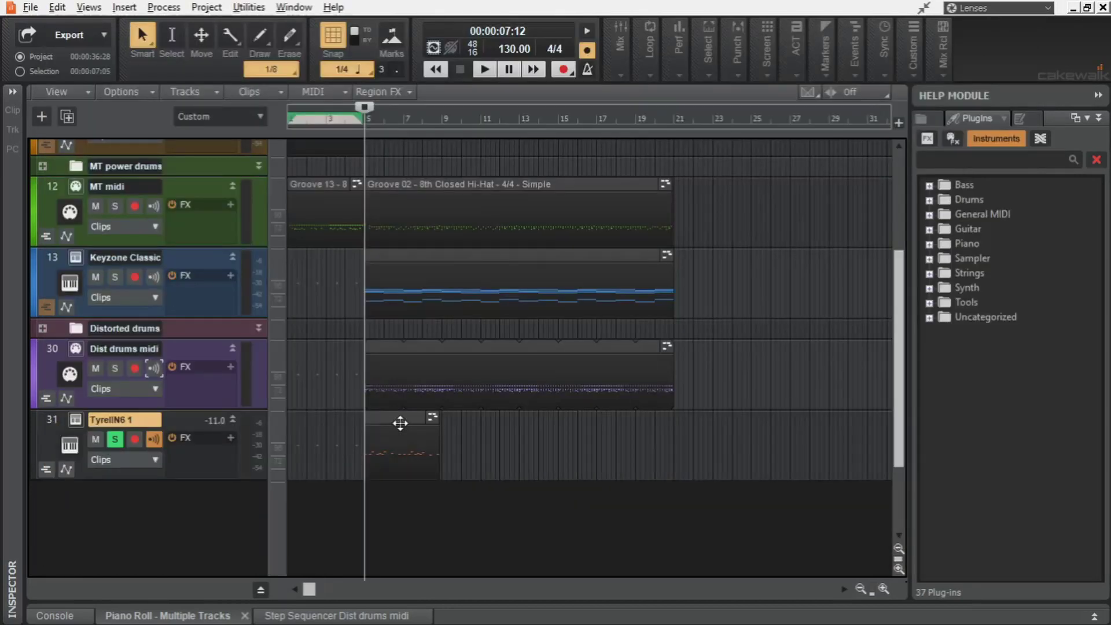
double_click(400, 423)
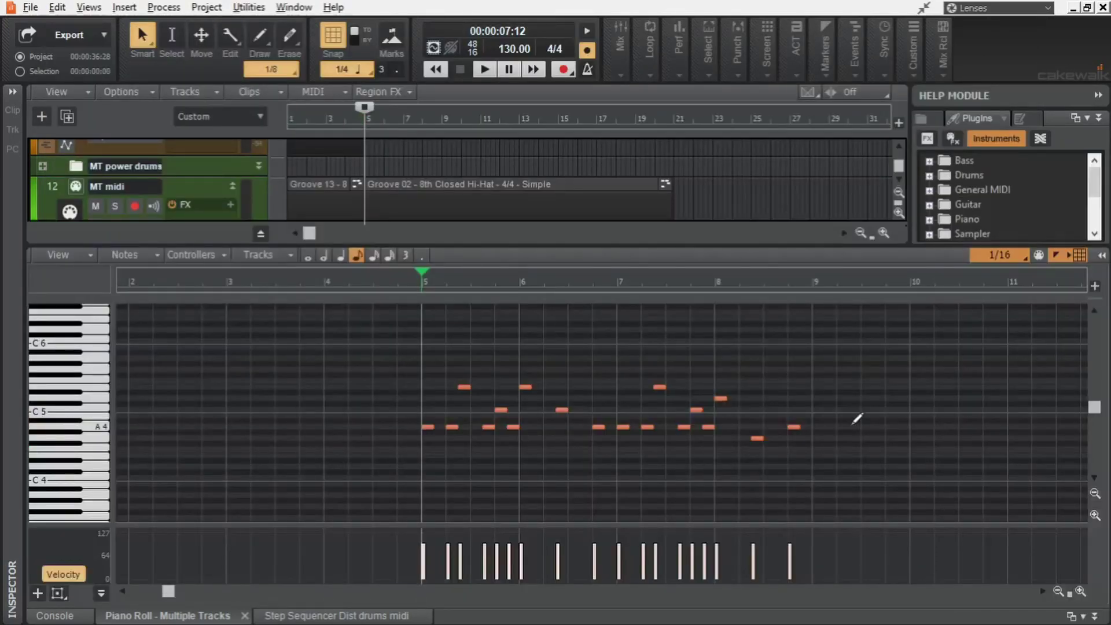
key(space)
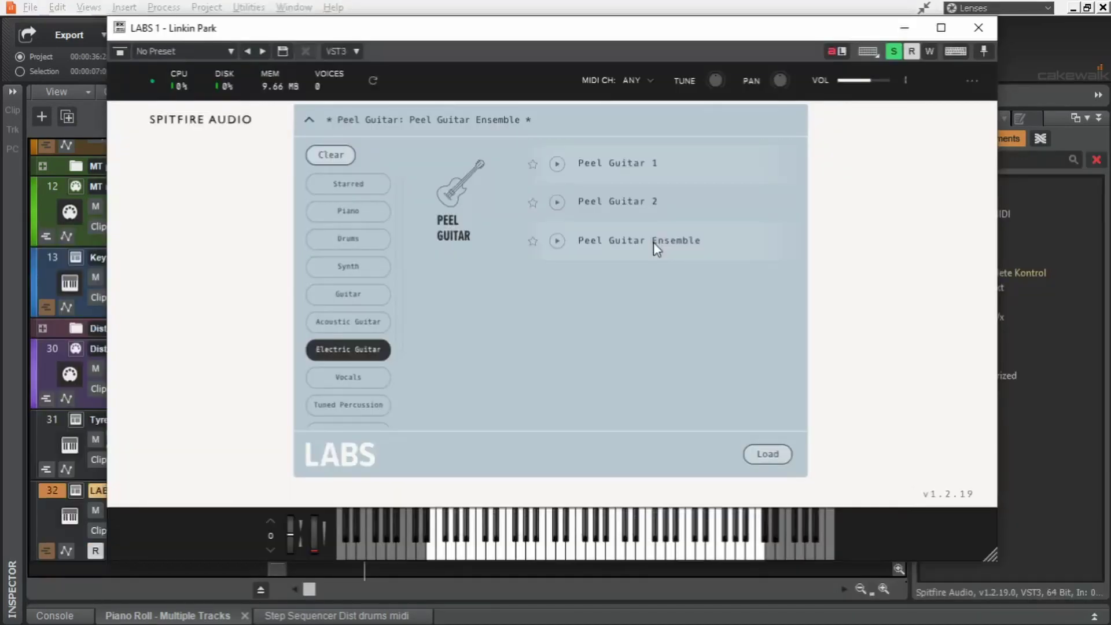
Load the Peel Guitar Ensemble preset in LABS
double_click(654, 242)
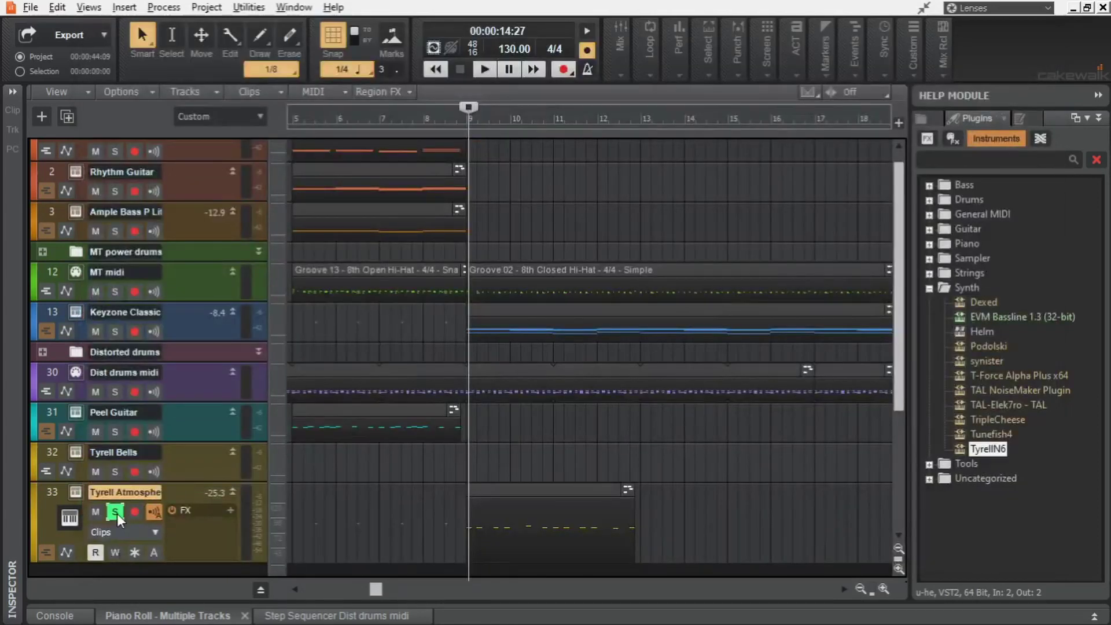
Play the soloed Tyrell atmosphere track from measure 9
drag(470, 102, 467, 110)
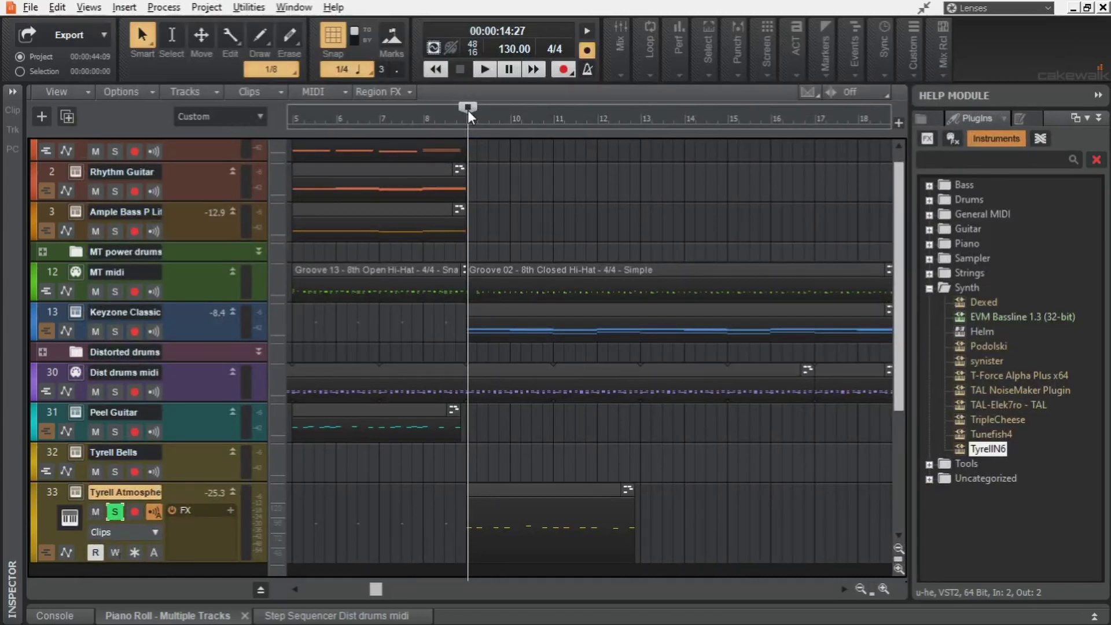
key(space)
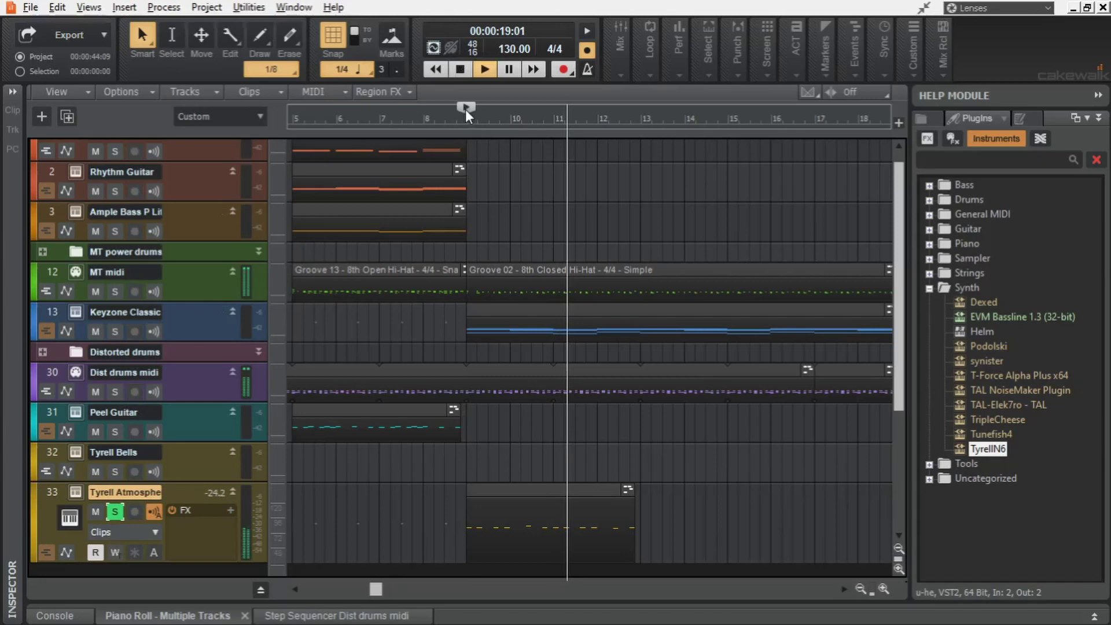
key(space)
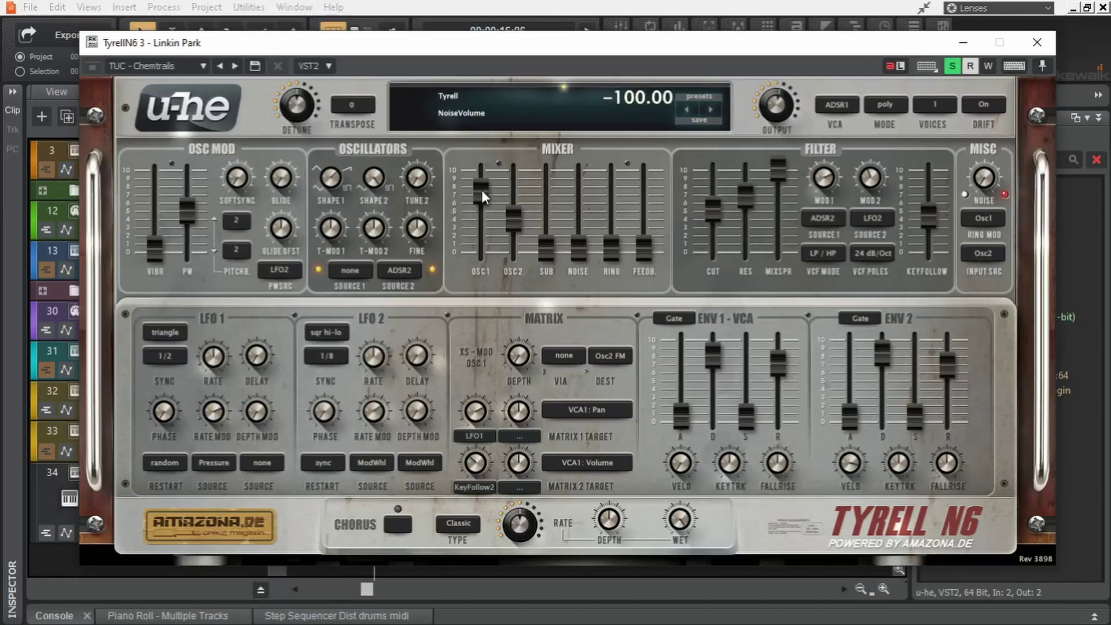
drag(495, 48, 765, 47)
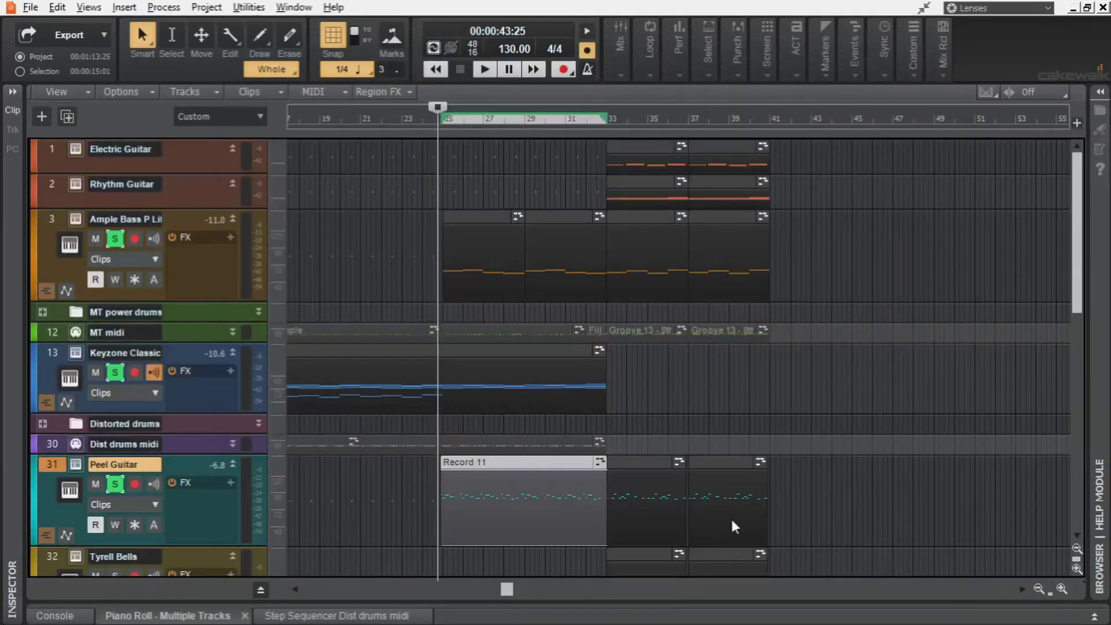
Play the soloed bass, Keyzone Classic and Peel Guitar tracks from measure 25
key(space)
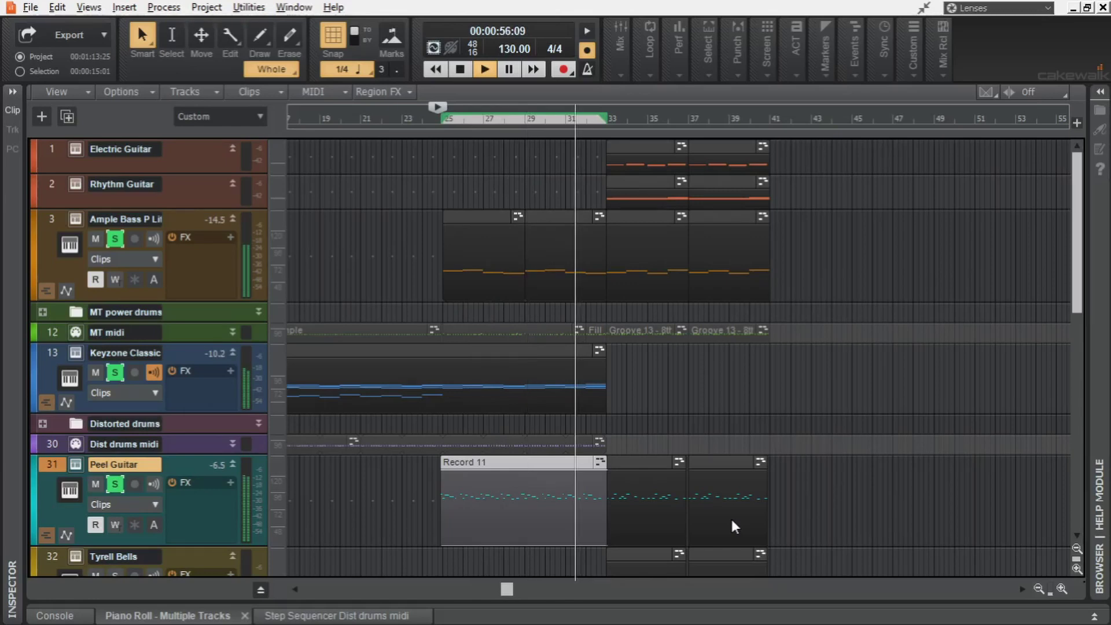
Stop playback of the soloed bass, Keyzone Classic and Peel Guitar tracks
key(space)
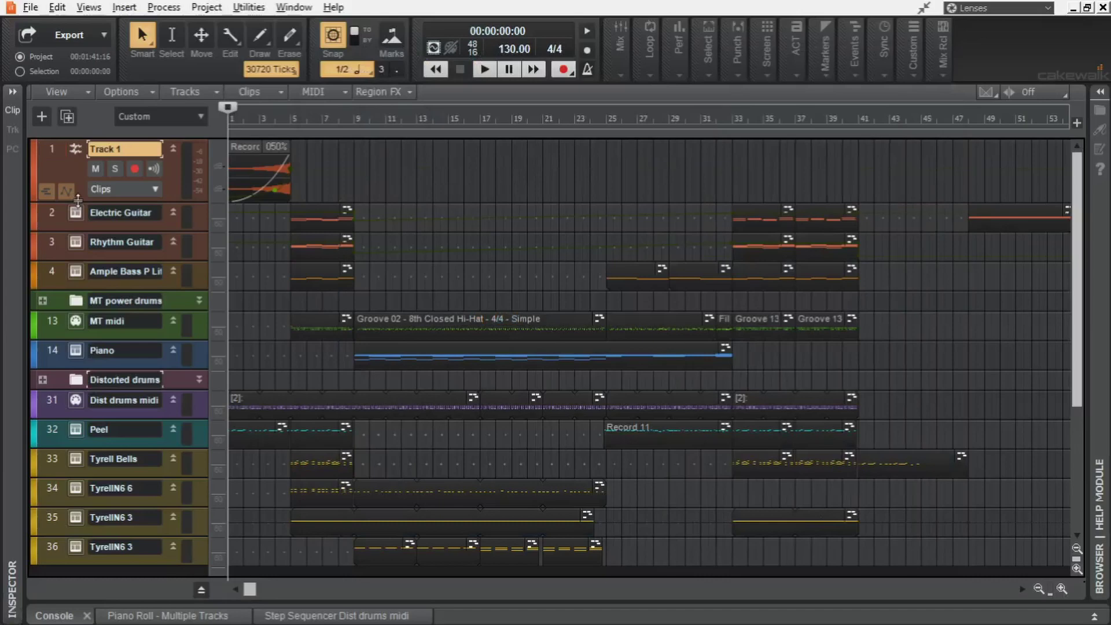
click(1076, 548)
click(1076, 568)
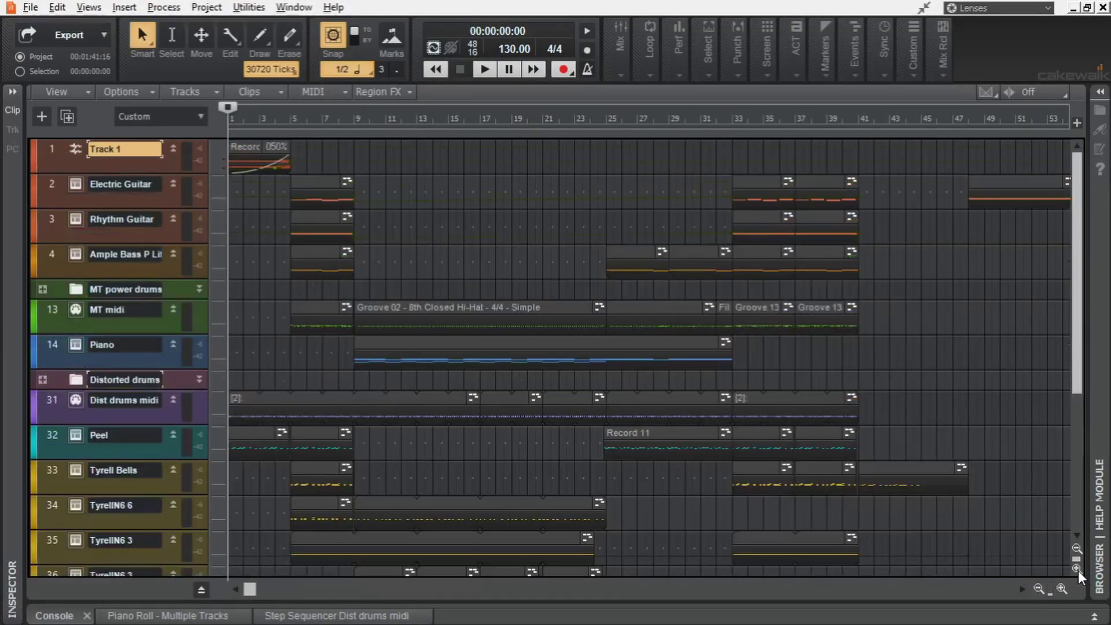
click(1076, 548)
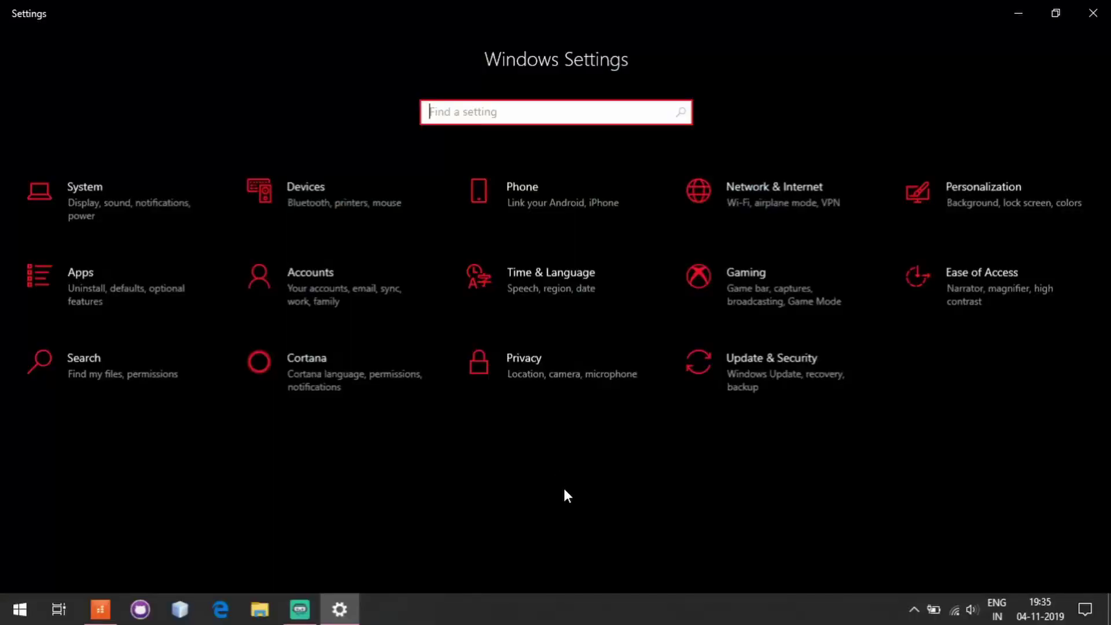
In Windows Settings, open the System Sound page and check the available input devices
click(133, 200)
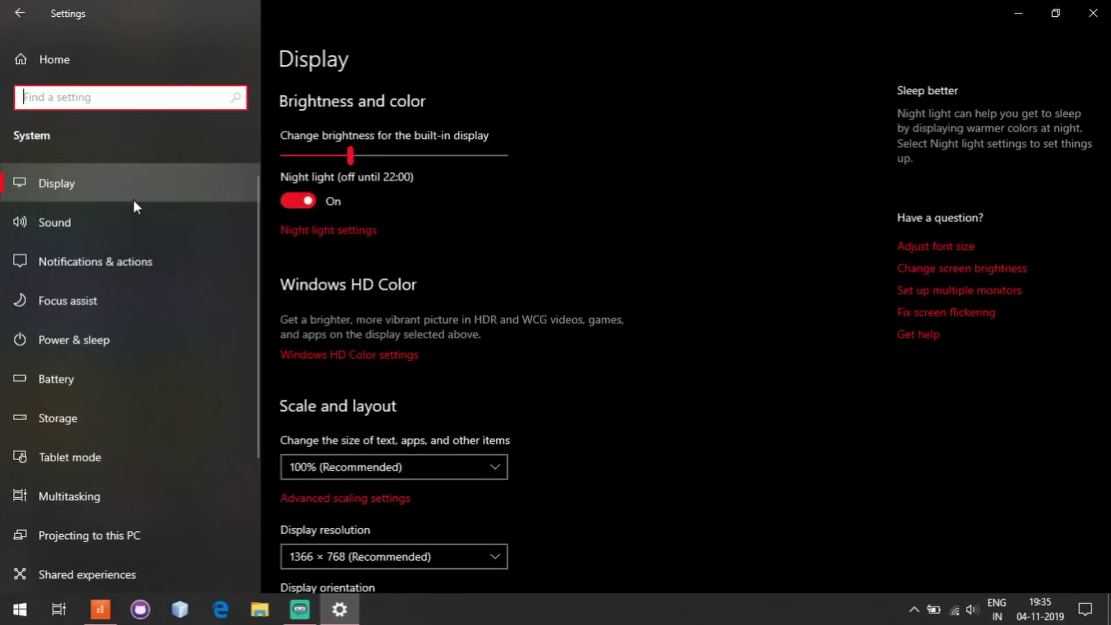
click(69, 222)
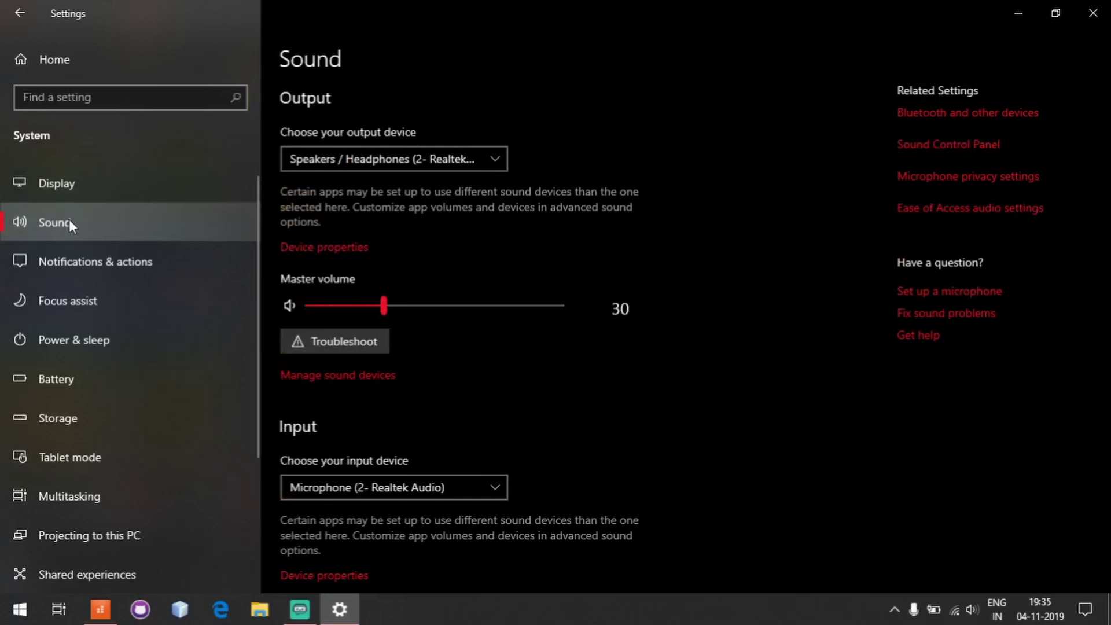
scroll(668, 224, down, 2)
scroll(668, 224, down, 3)
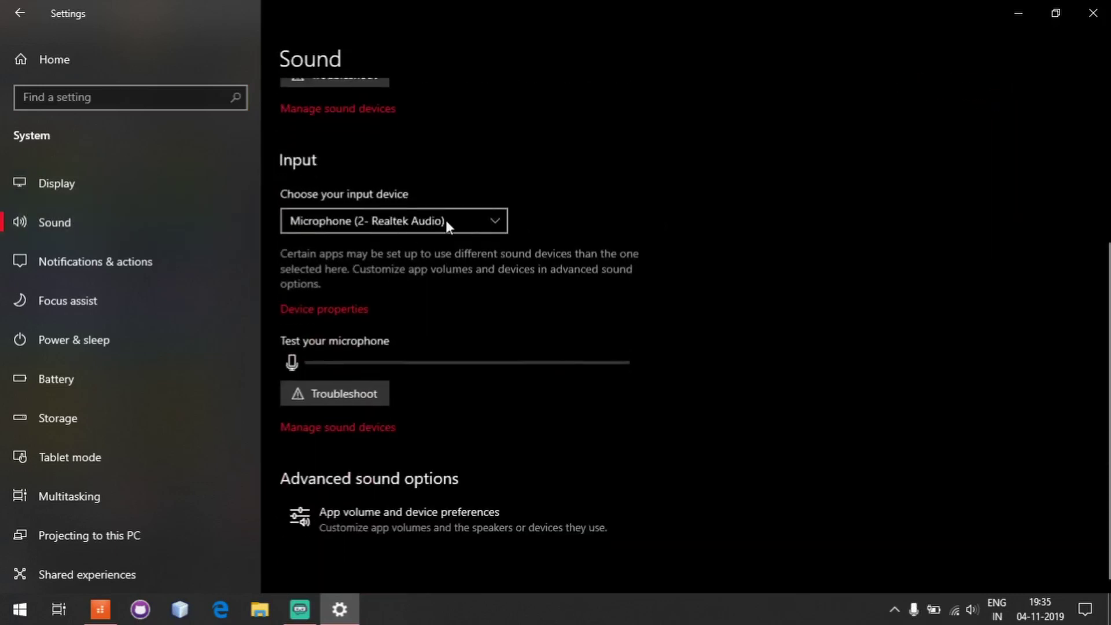
click(446, 221)
click(380, 221)
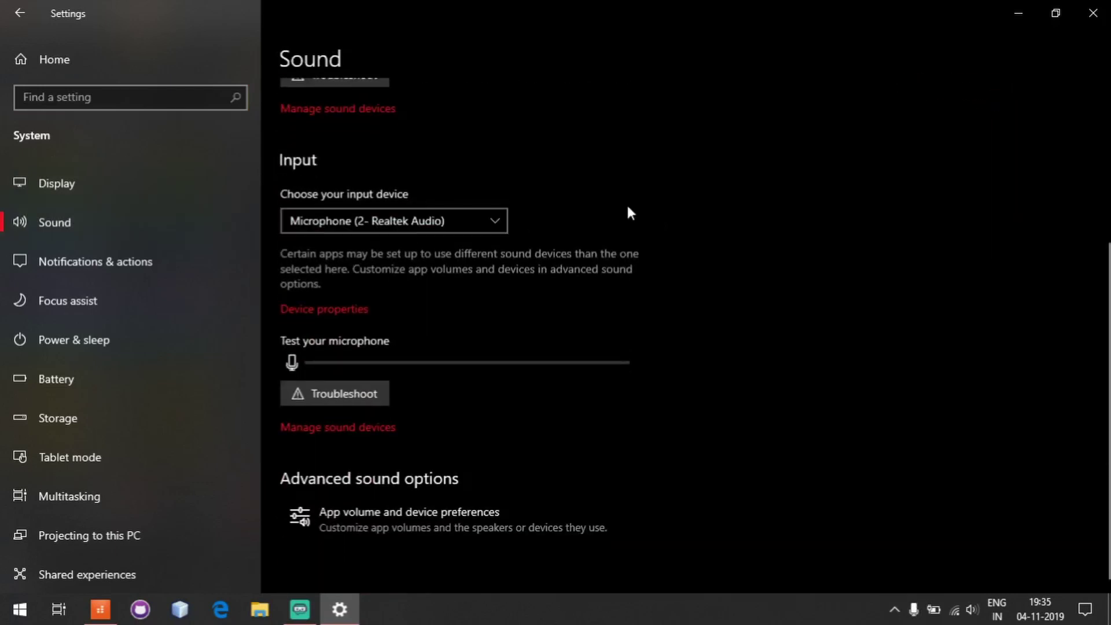
In the Windows sound device management, disable the Realtek Microphone input and enable Stereo Mix
click(372, 108)
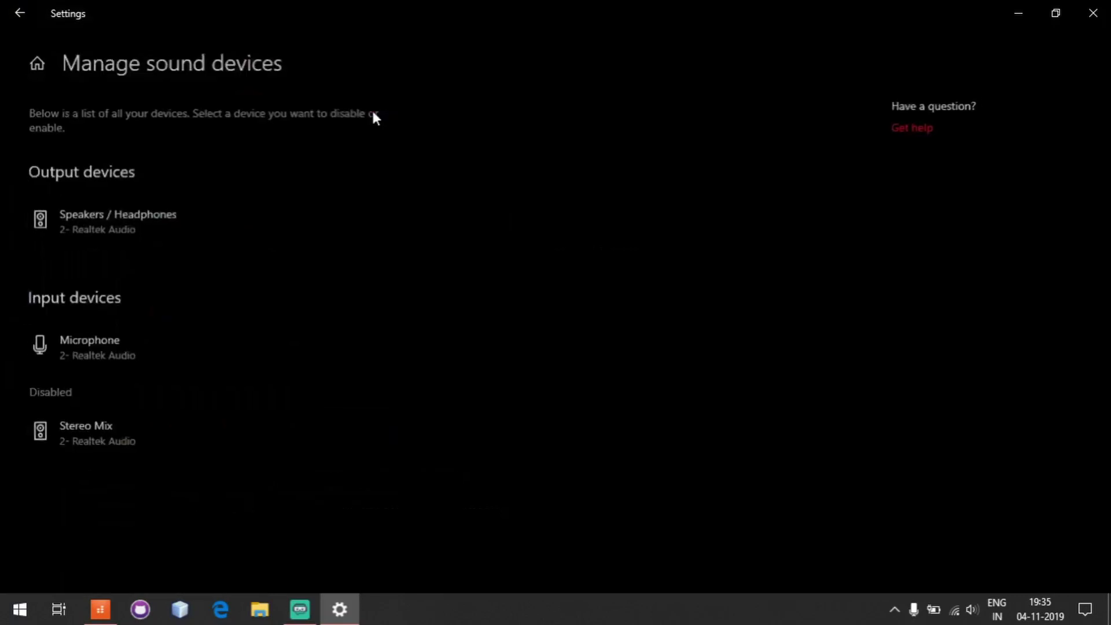
click(103, 345)
click(62, 389)
click(90, 384)
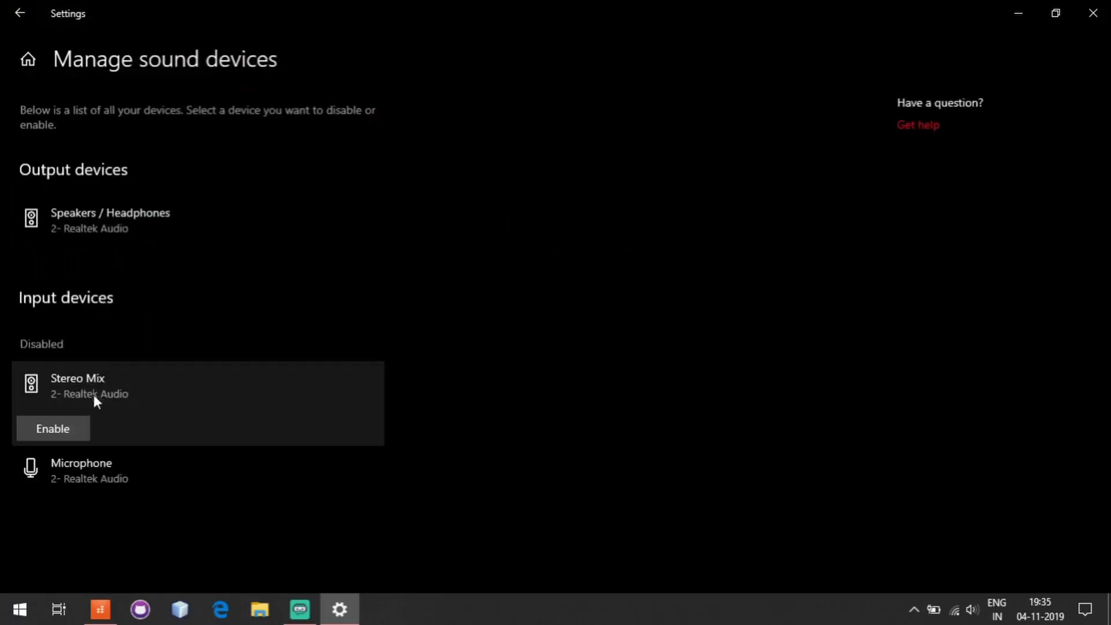
click(61, 428)
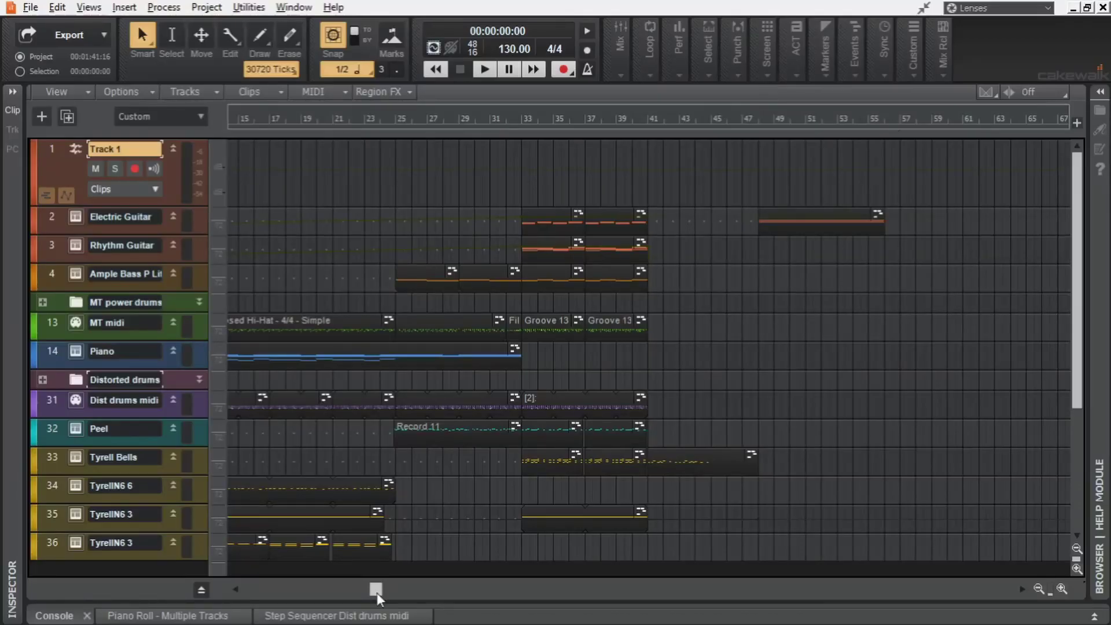
Back in Cakewalk, show Track 1's volume automation lane at the song's start, examine its curve, and hide the lane
drag(376, 589, 243, 588)
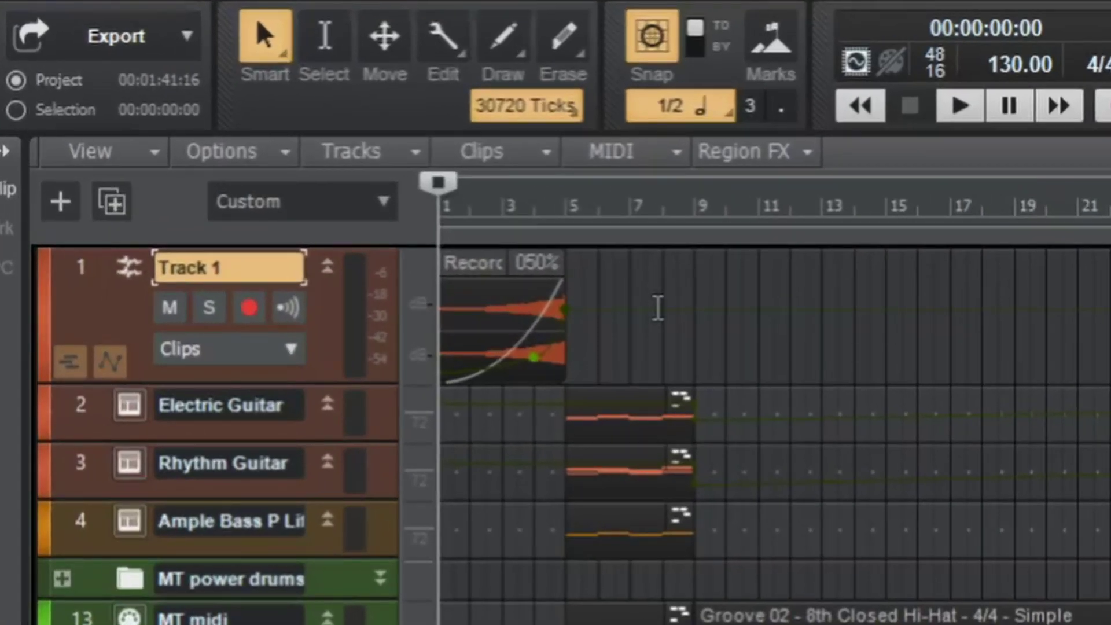
key(a)
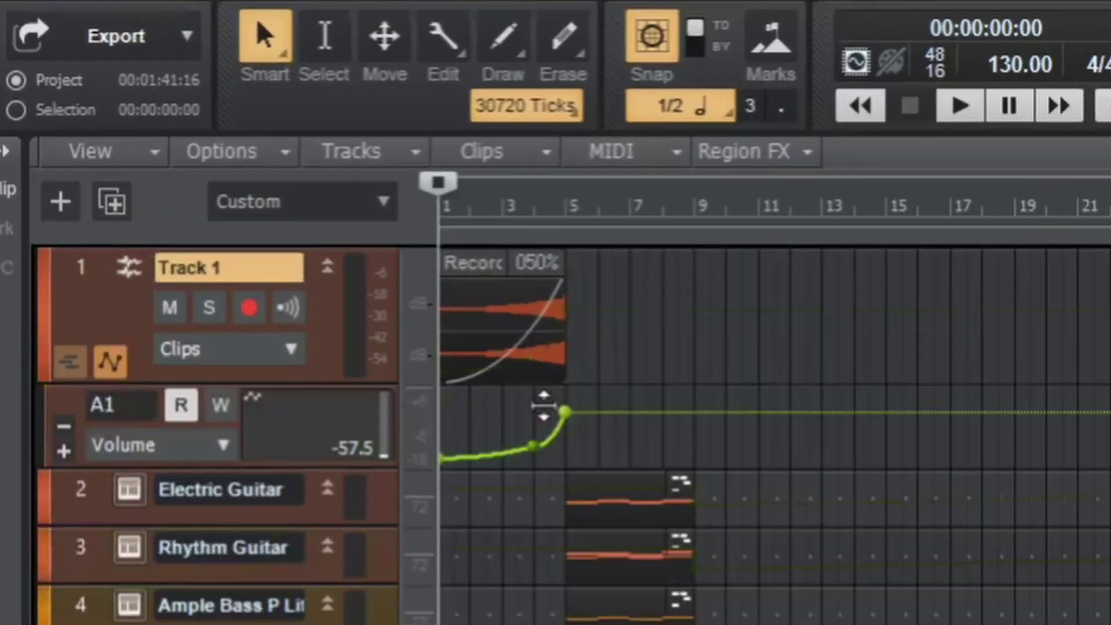
click(118, 360)
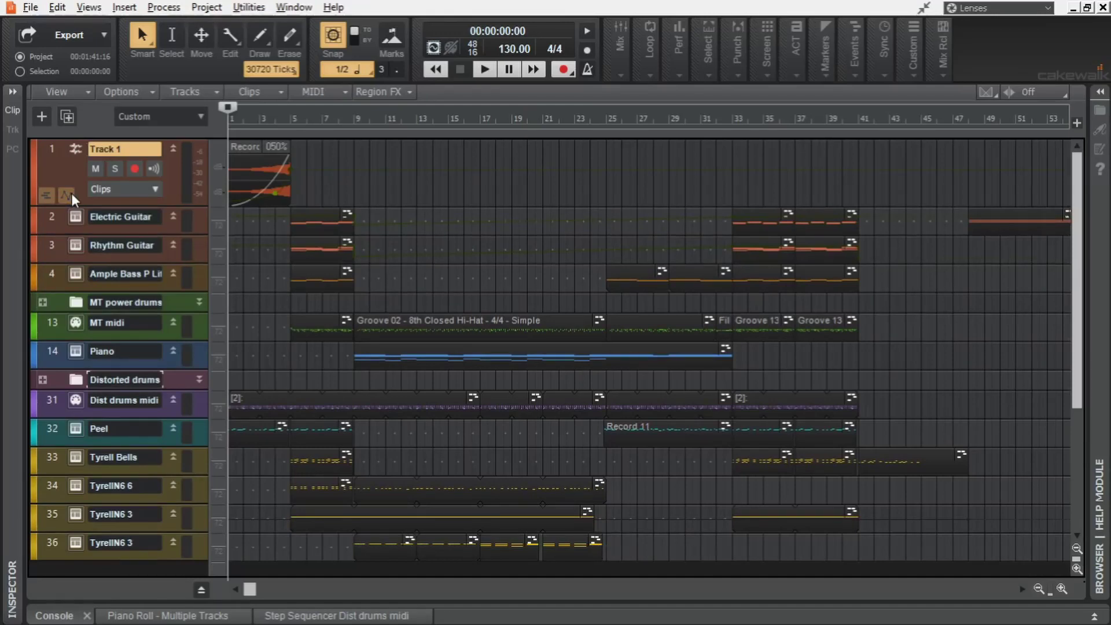
Delete the stray clip at measure 48 on the Electric Guitar track
click(1009, 216)
key(Delete)
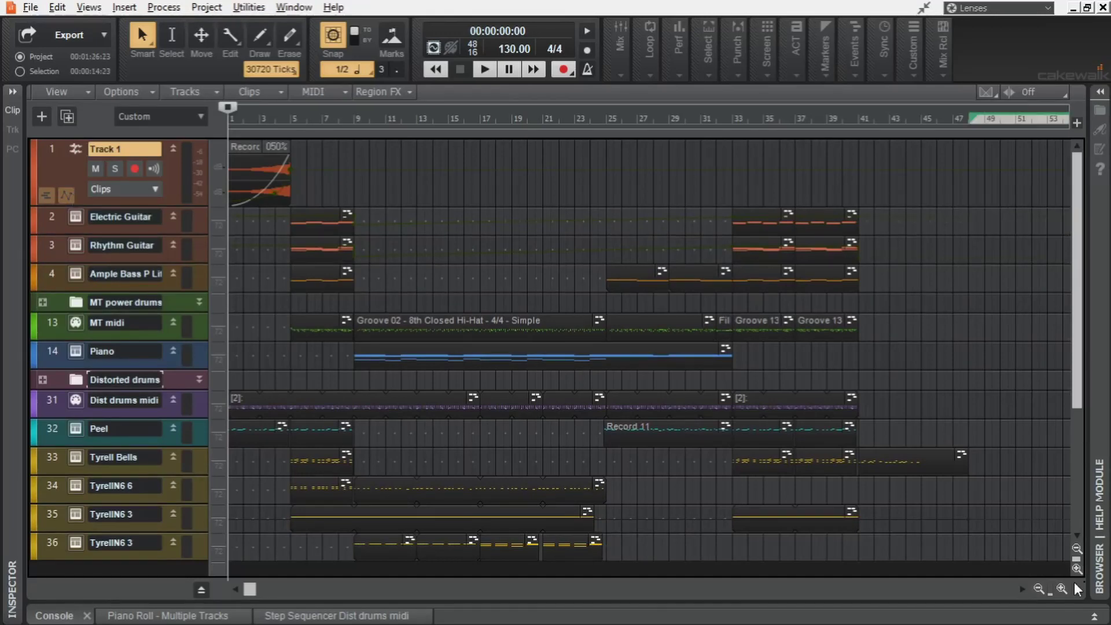
click(1061, 589)
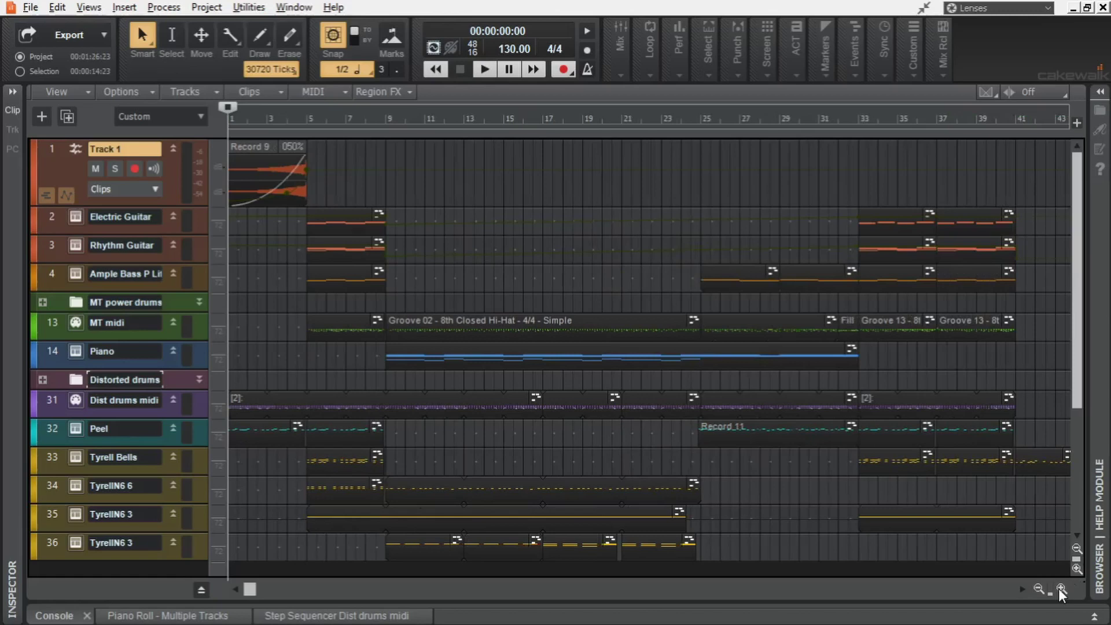
click(1039, 588)
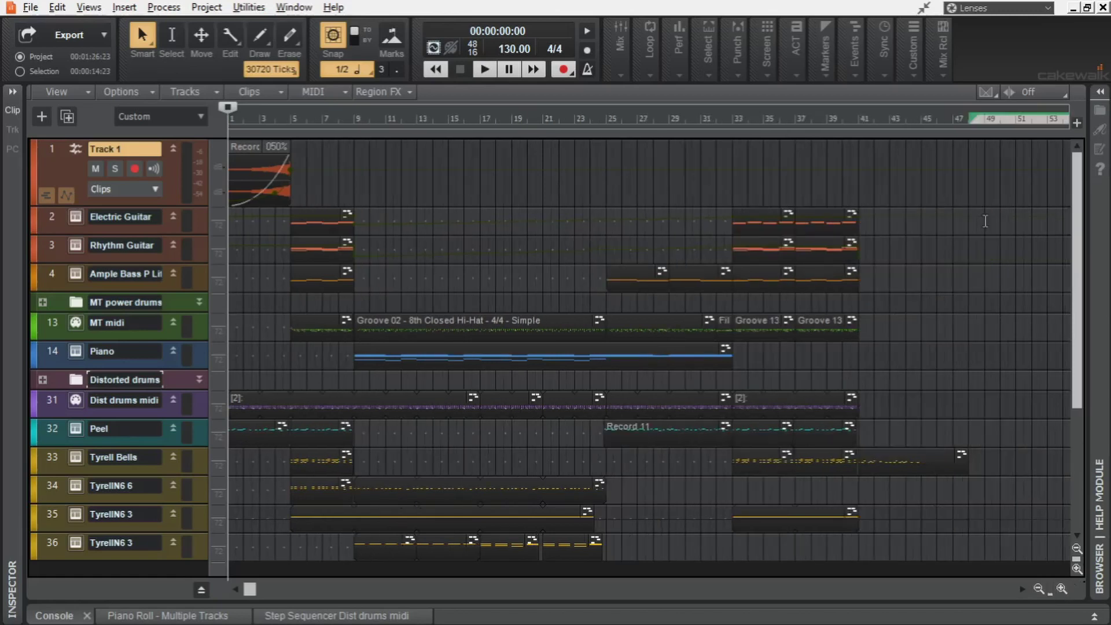